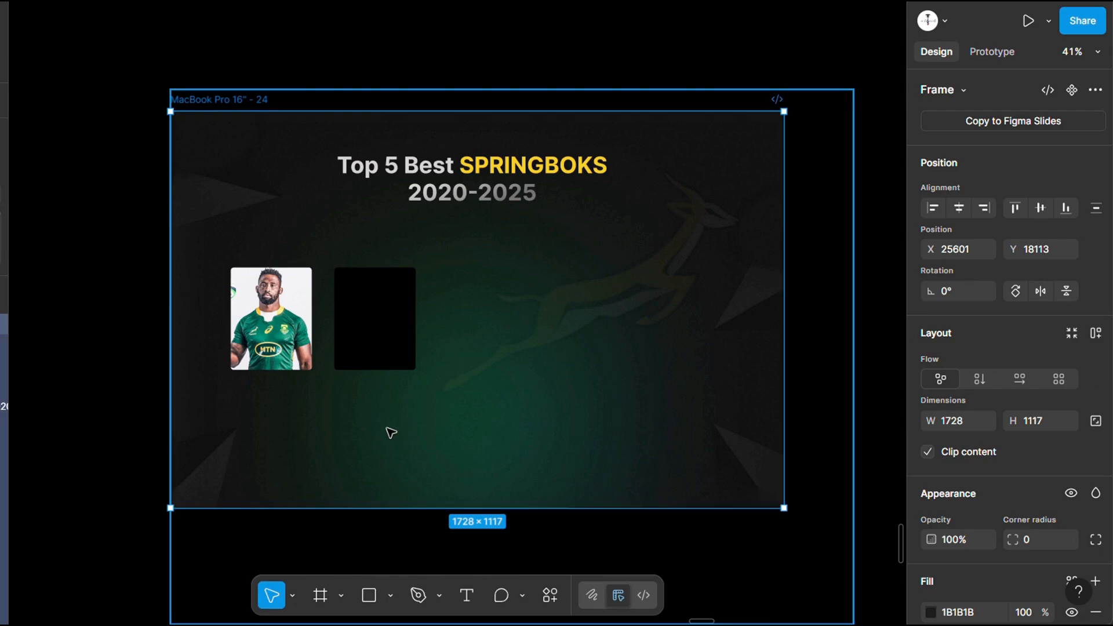
Step: Align the player photo and the black rectangle by their horizontal centers so the rectangle covers the photo
click(378, 341)
shift+click(271, 318)
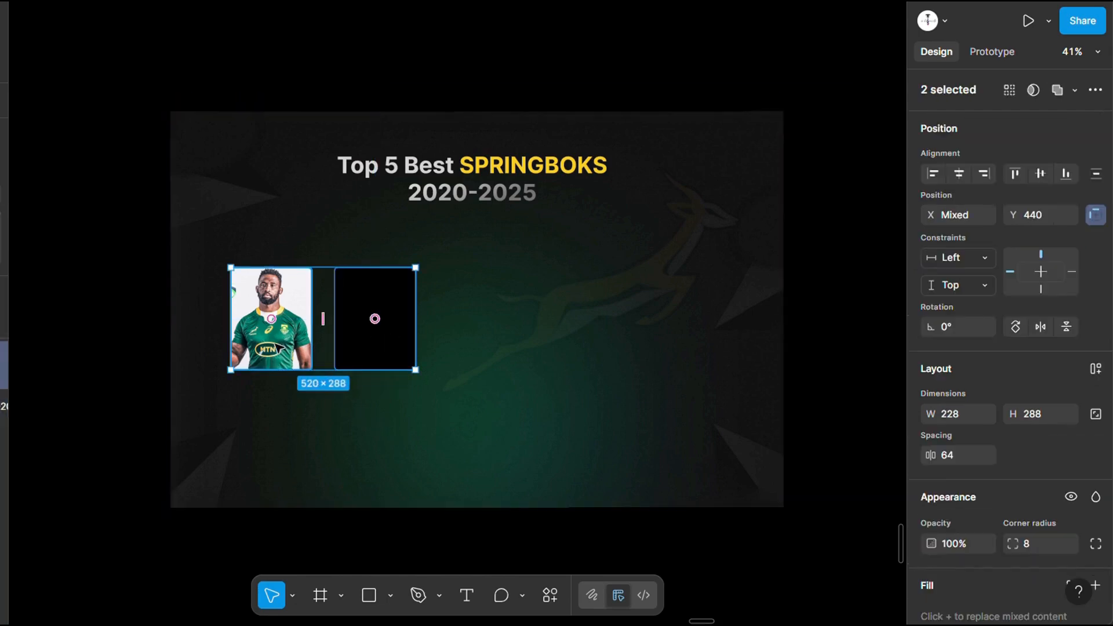
click(958, 174)
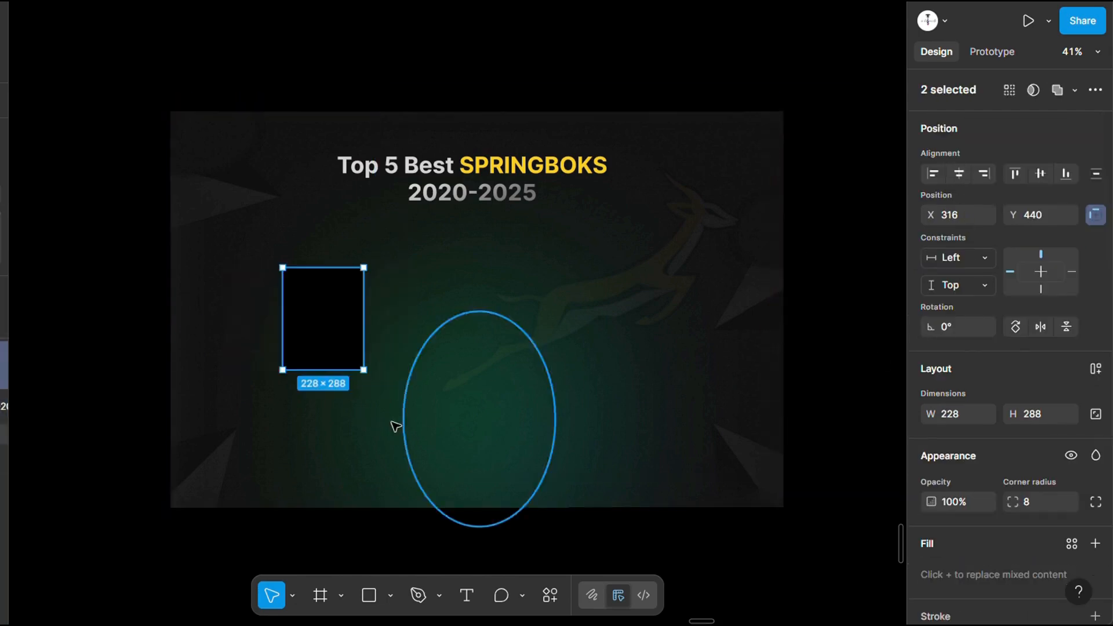
click(373, 427)
Step: Set the blend mode of the black rectangle over the photo to Color
click(346, 347)
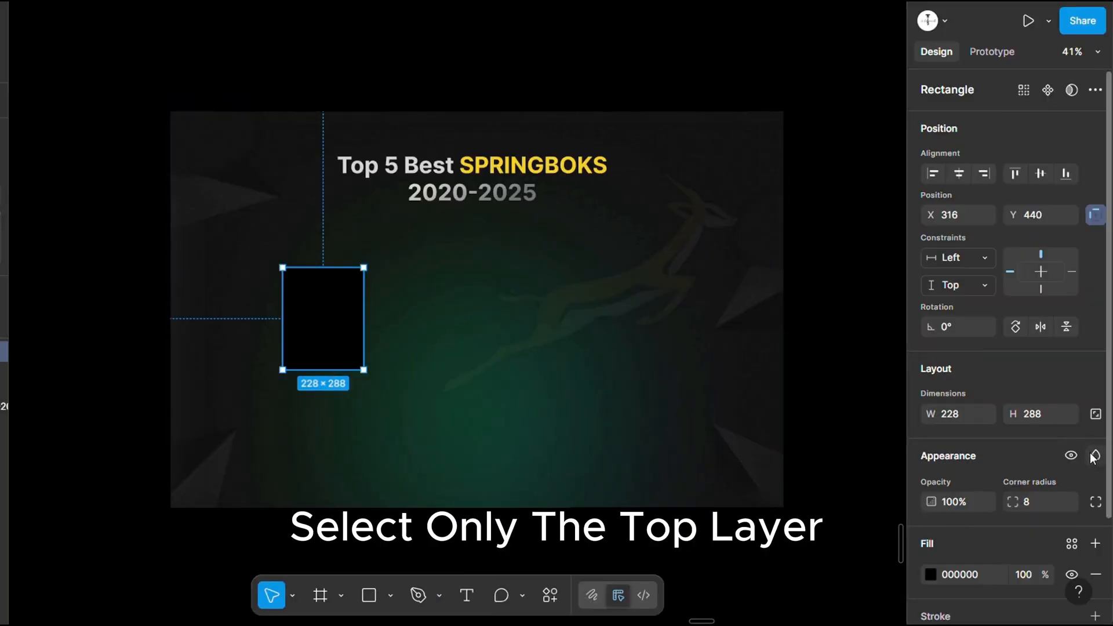
click(1095, 456)
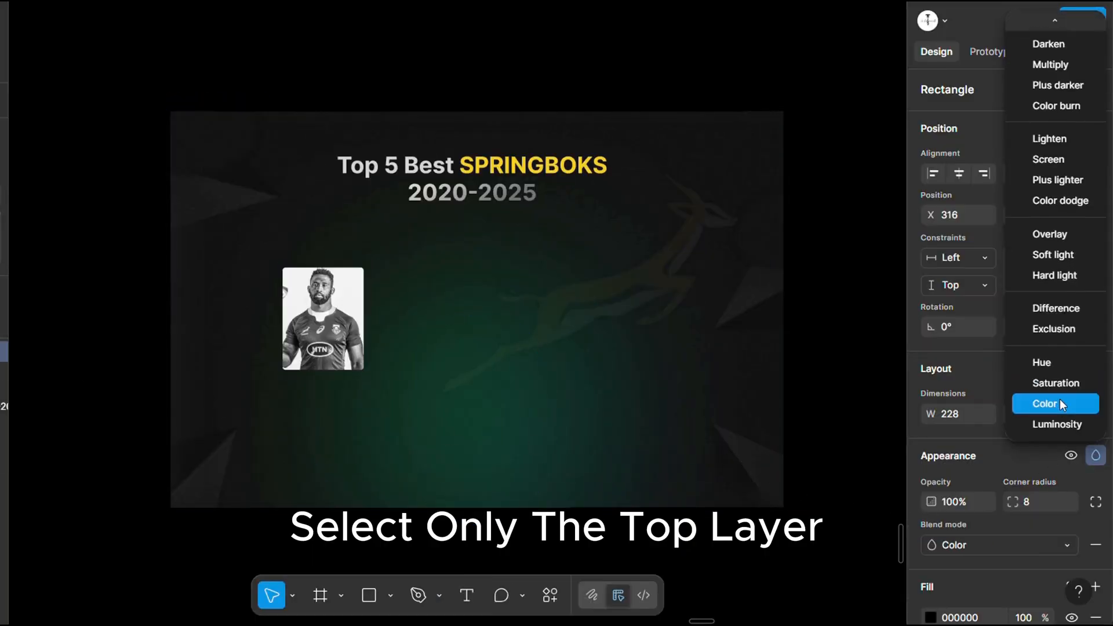
click(1059, 400)
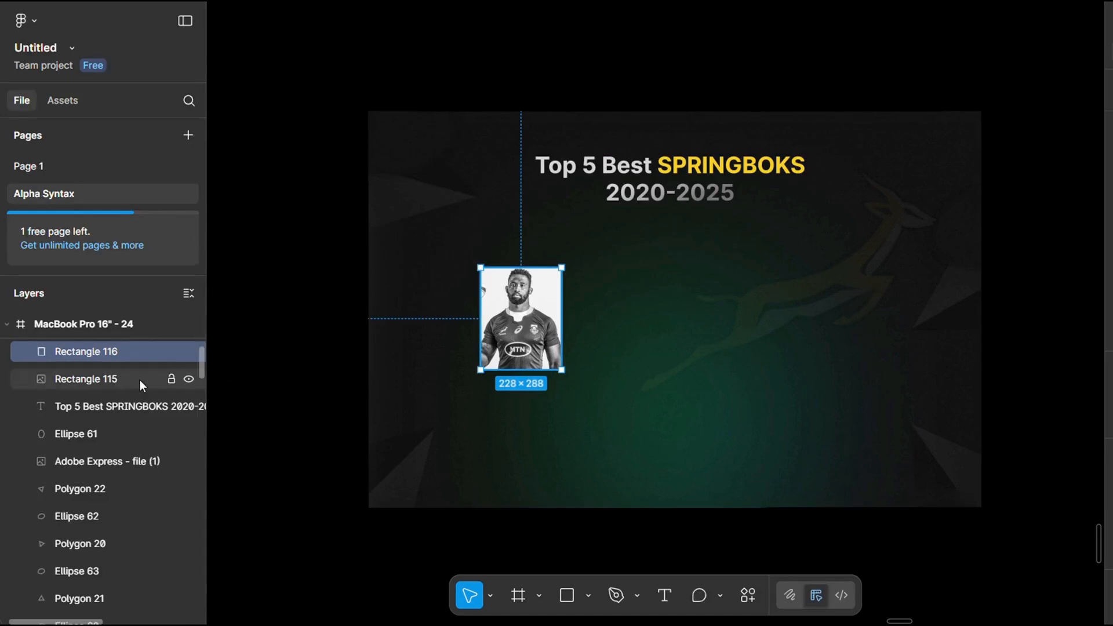
Step: Group the black rectangle with the photo rectangle and rename the group "SpringBok"
shift+click(141, 382)
right_click(141, 380)
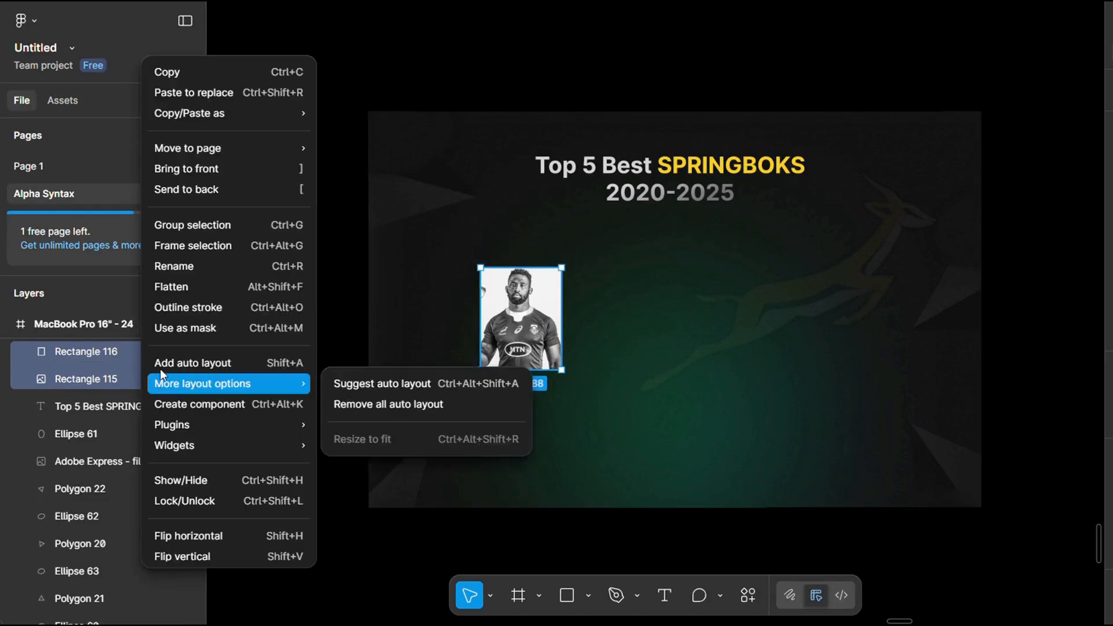
click(198, 226)
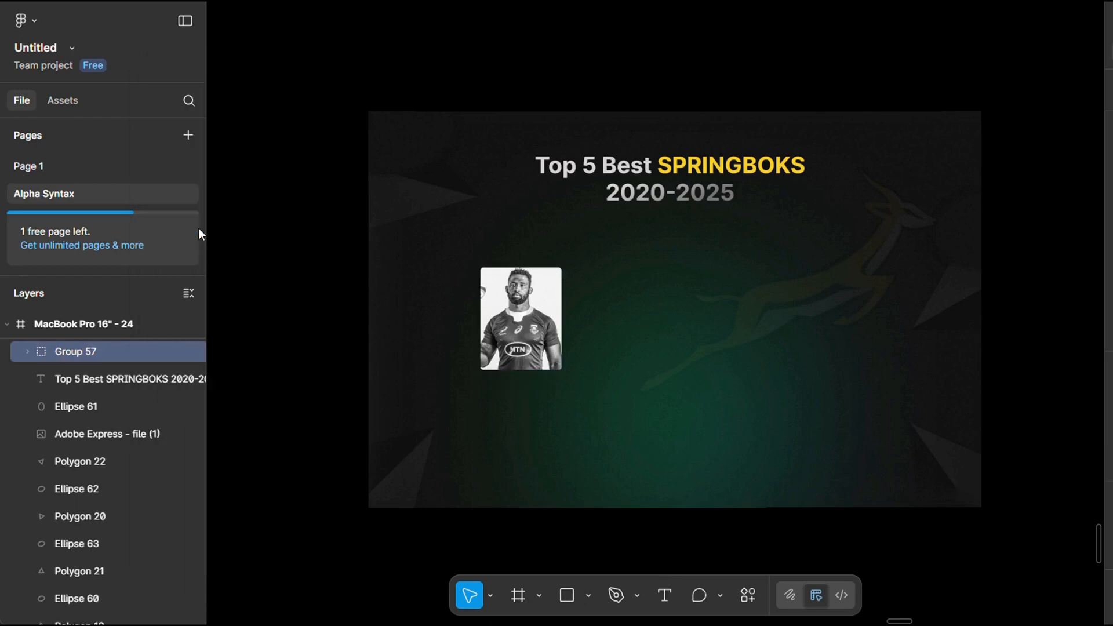
click(86, 354)
double_click(85, 353)
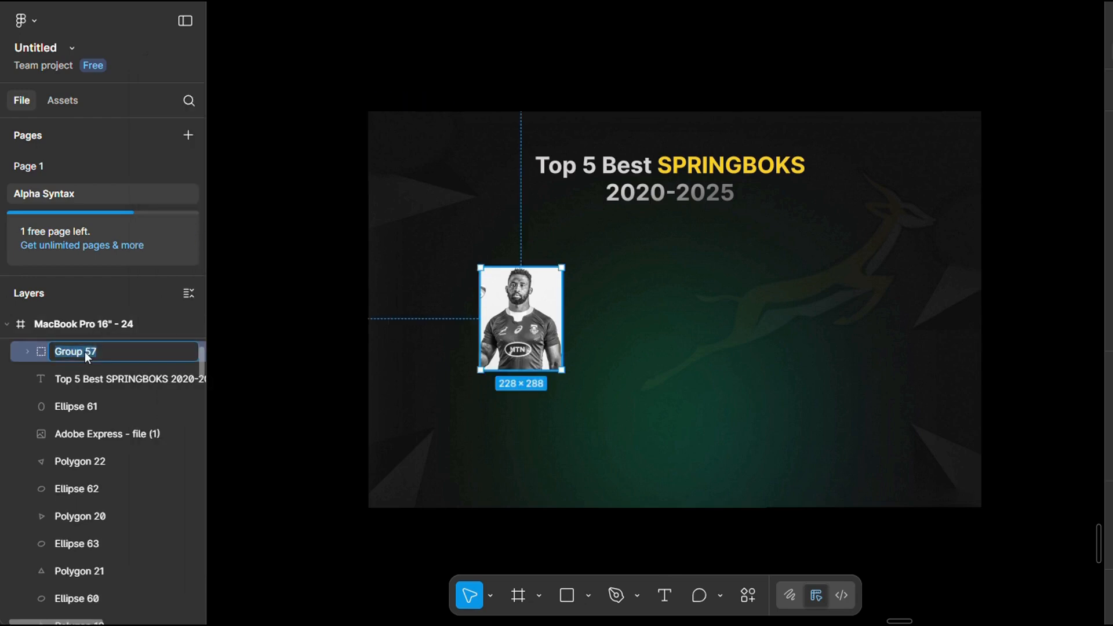
key(Return)
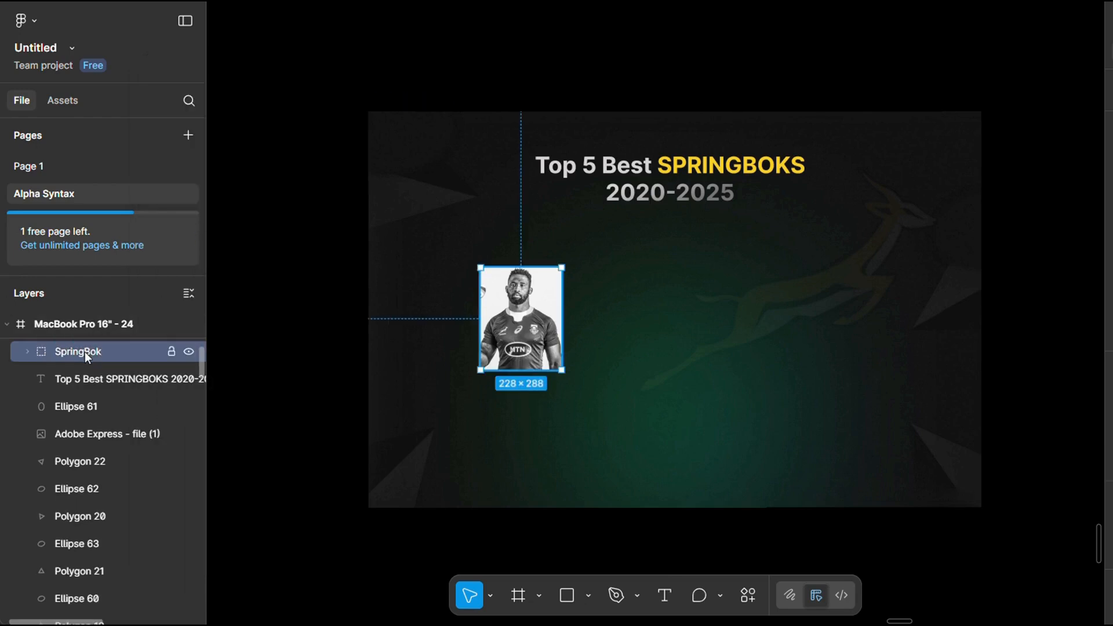
Step: Add a text layer reading "Name" beneath the photo area and set its font size to 24
click(664, 595)
click(482, 406)
text(Name)
key(ctrl+a)
scroll(1052, 447, down, 5)
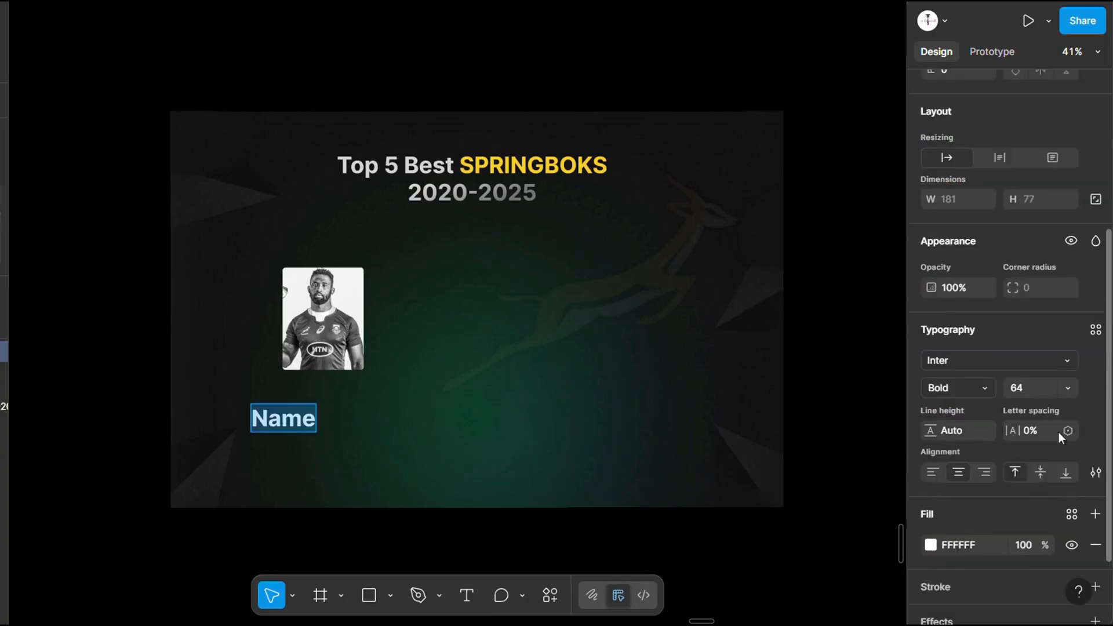
click(1043, 388)
click(1059, 291)
Step: Center the "Name" label under the photo and place a Light-weight copy reading "Role" below it
click(285, 418)
drag(285, 416, 330, 399)
double_click(329, 396)
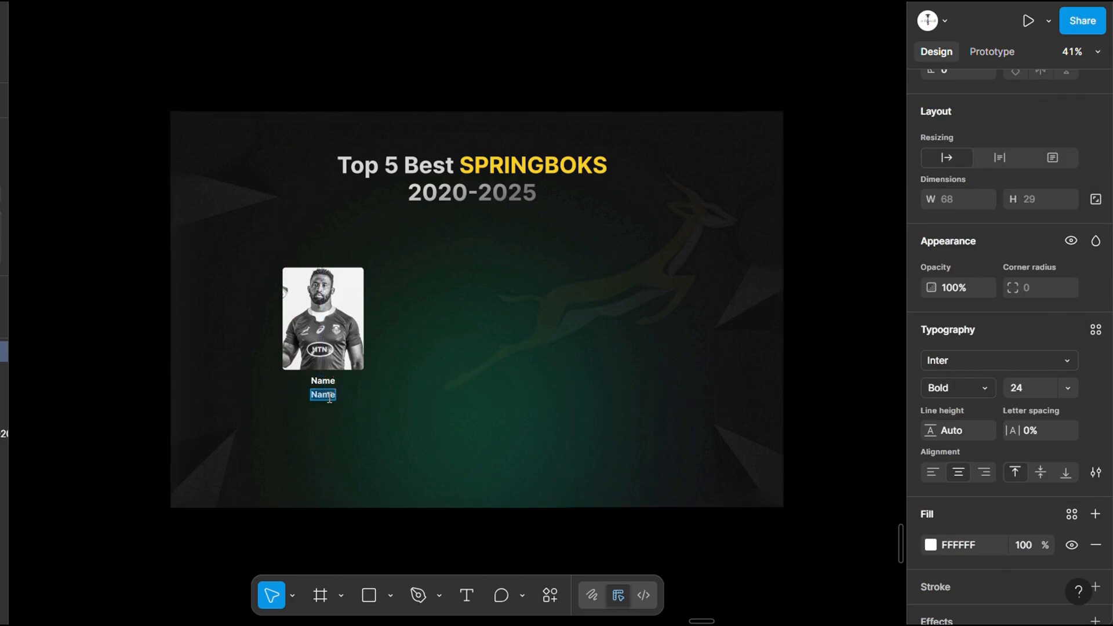
click(957, 388)
click(959, 217)
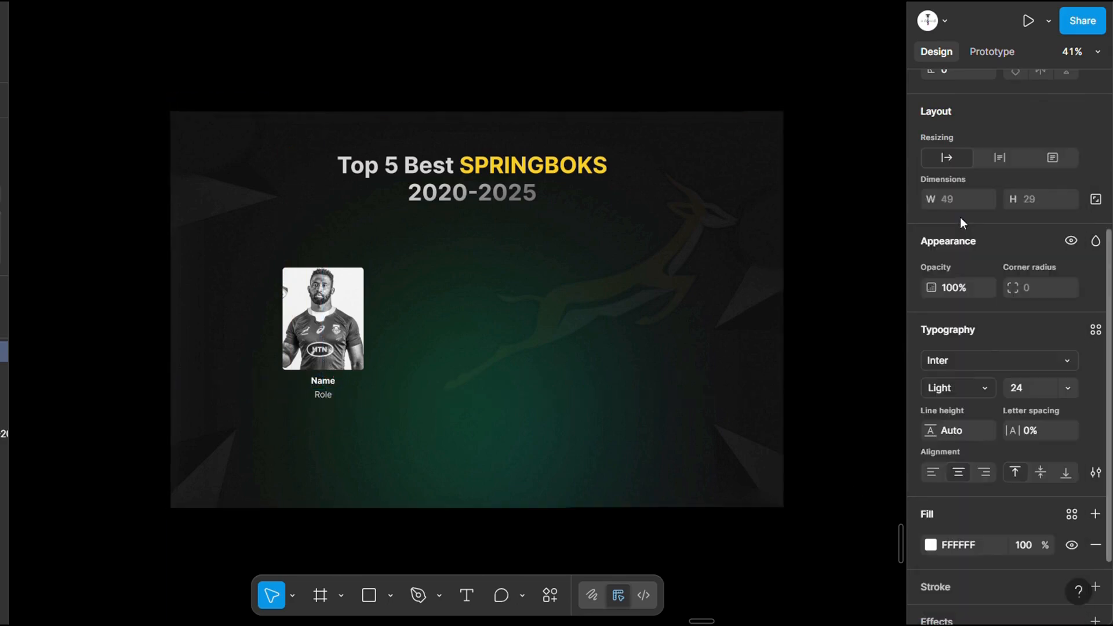
key(Escape)
click(276, 446)
Step: Combine the "Name" and "Role" labels in a vertical auto layout
scroll(348, 377, up, 3)
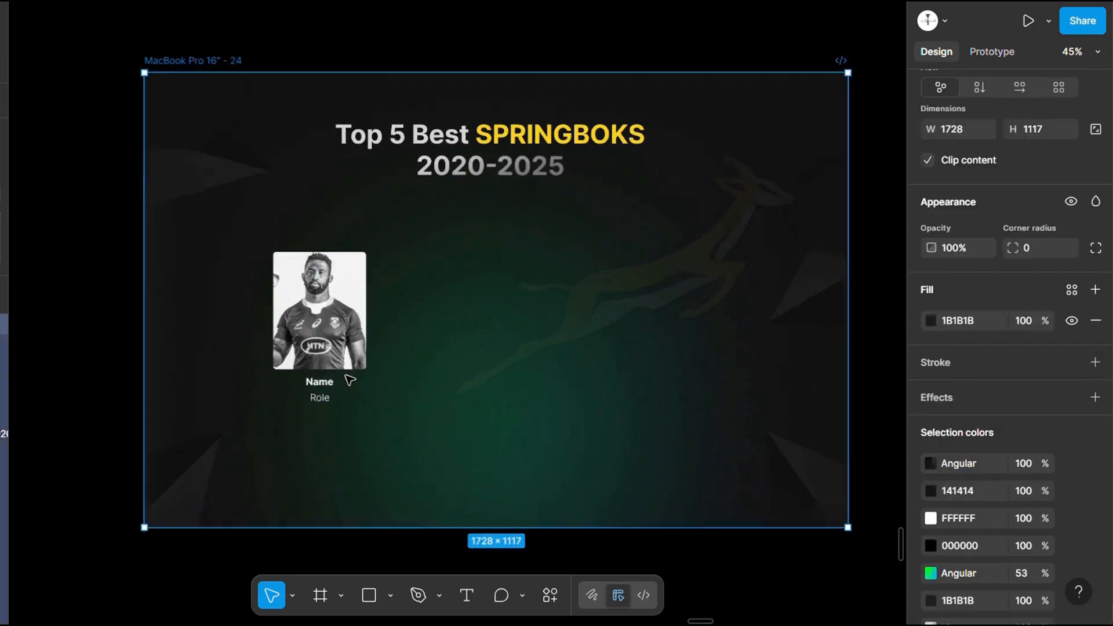
click(315, 385)
shift+click(316, 401)
right_click(316, 401)
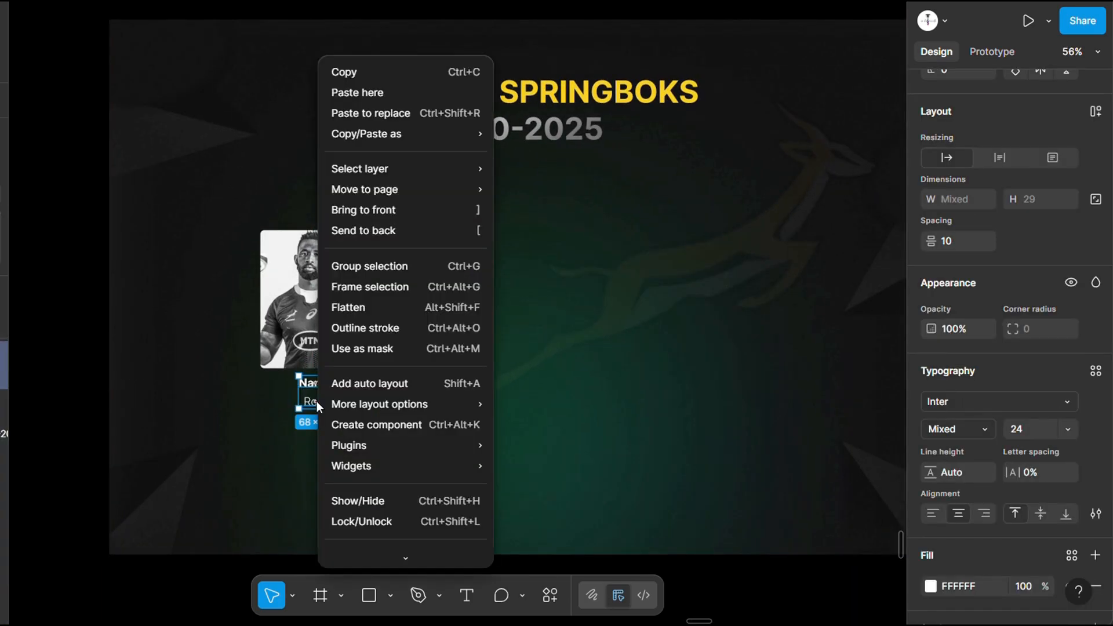
click(370, 383)
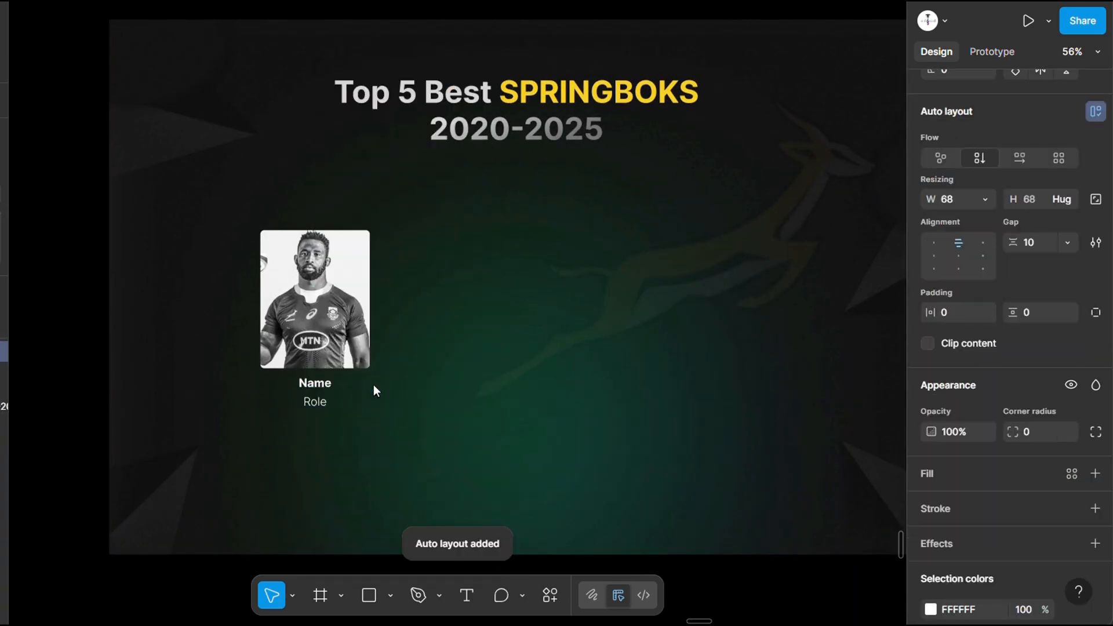
Step: Combine the photo group and the label stack in one auto layout card
shift+click(359, 353)
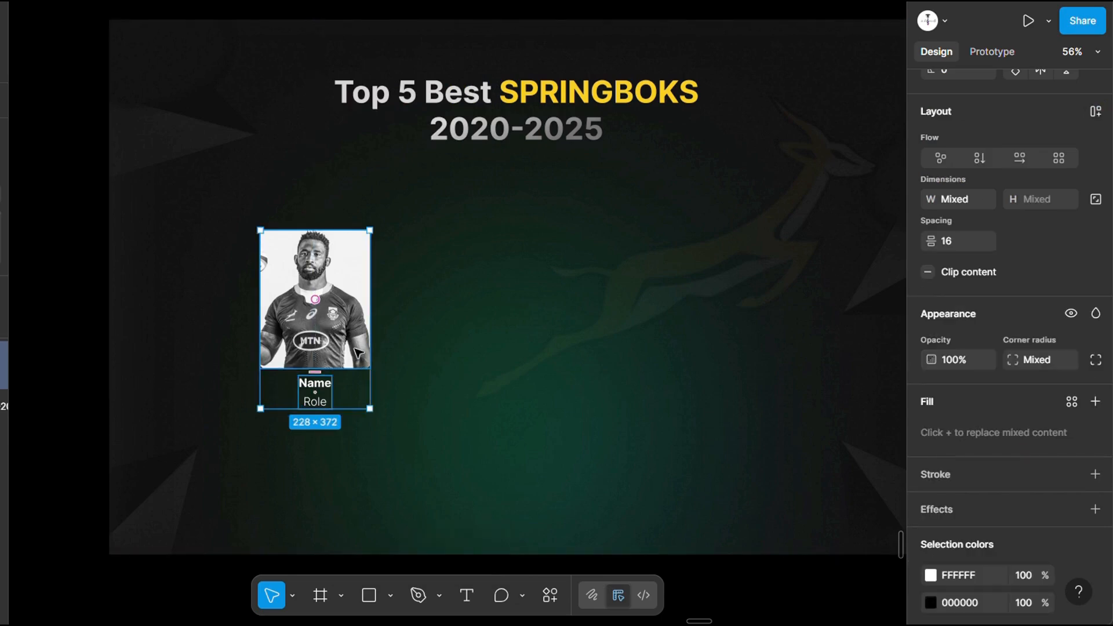
right_click(358, 353)
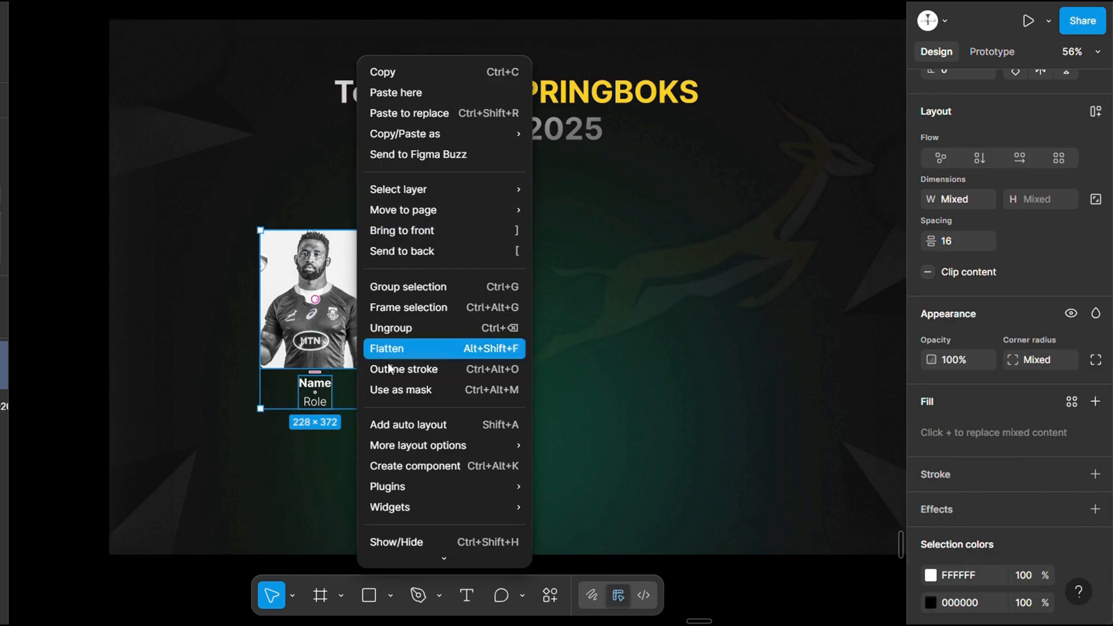
click(431, 426)
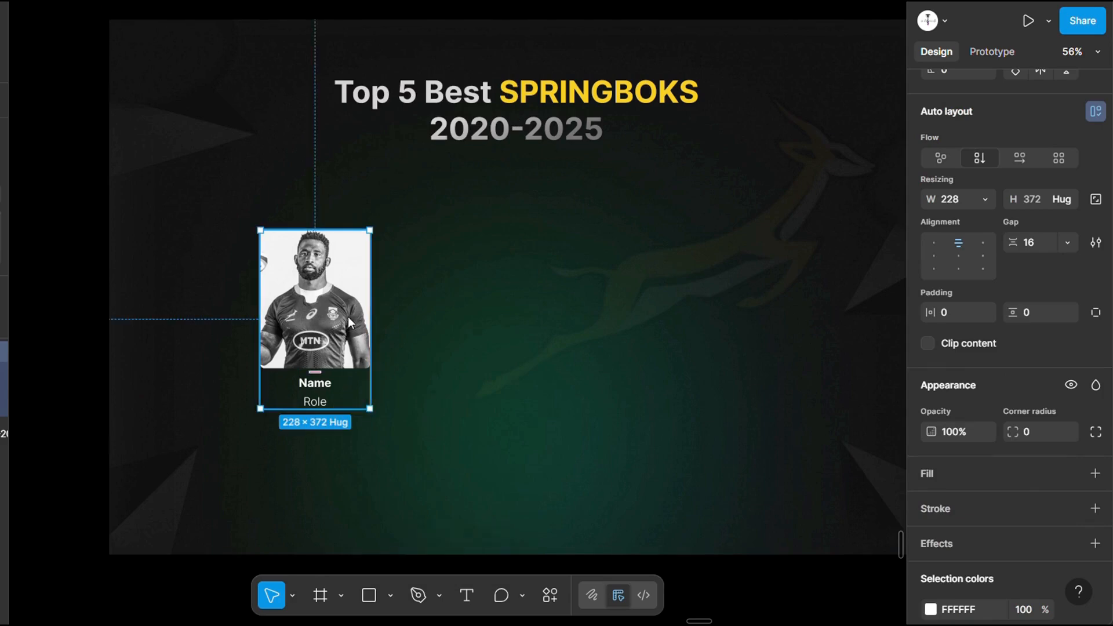
Step: Wrap the auto layout card in a frame and set the frame's horizontal and vertical constraints to Center
right_click(348, 321)
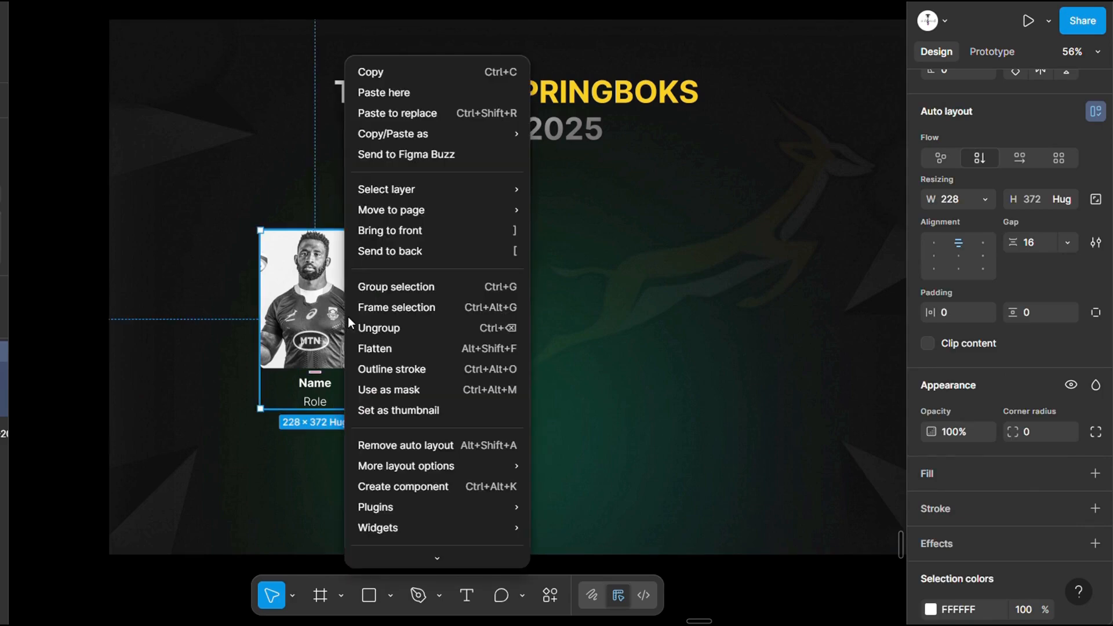
click(412, 312)
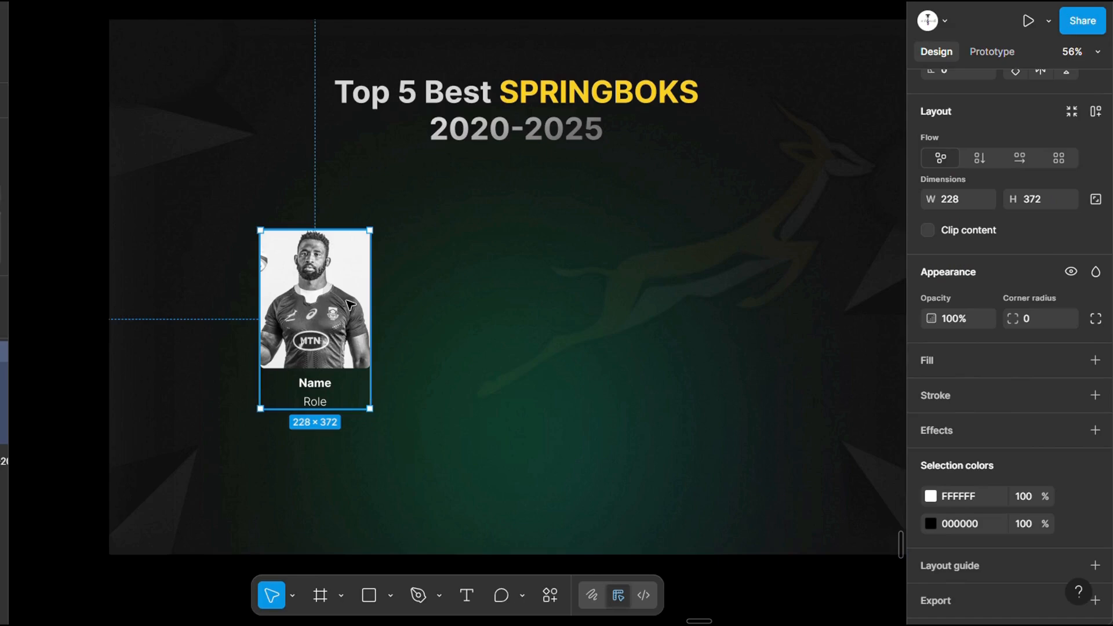
scroll(1093, 280, up, 5)
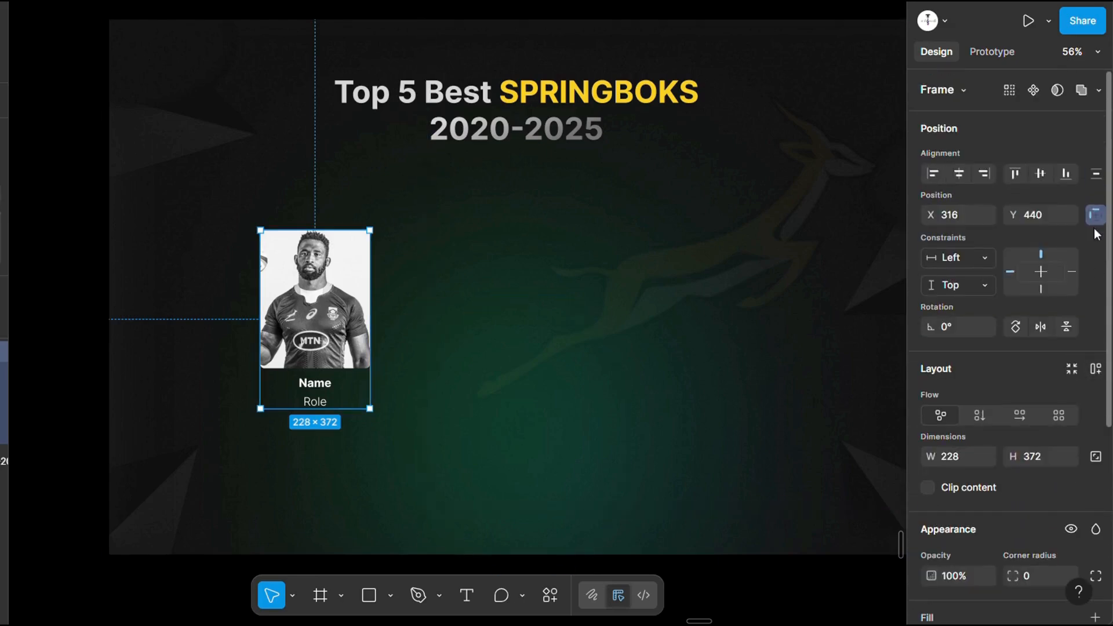
click(1038, 270)
click(1040, 271)
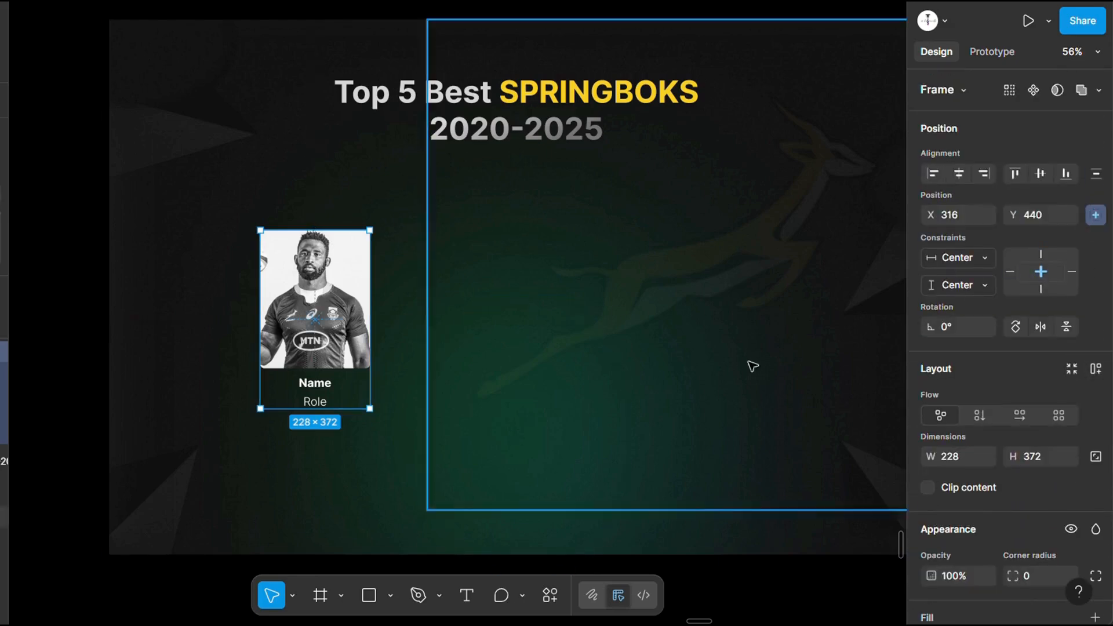
Step: Duplicate the player card frame and place the copy to its right with a gap of about 78
click(380, 323)
click(350, 301)
key(ctrl+d)
drag(349, 299, 497, 302)
key(shift+a)
Step: Set the opacity of the black Color-blend rectangle in the duplicated card to 0%
double_click(497, 303)
click(68, 406)
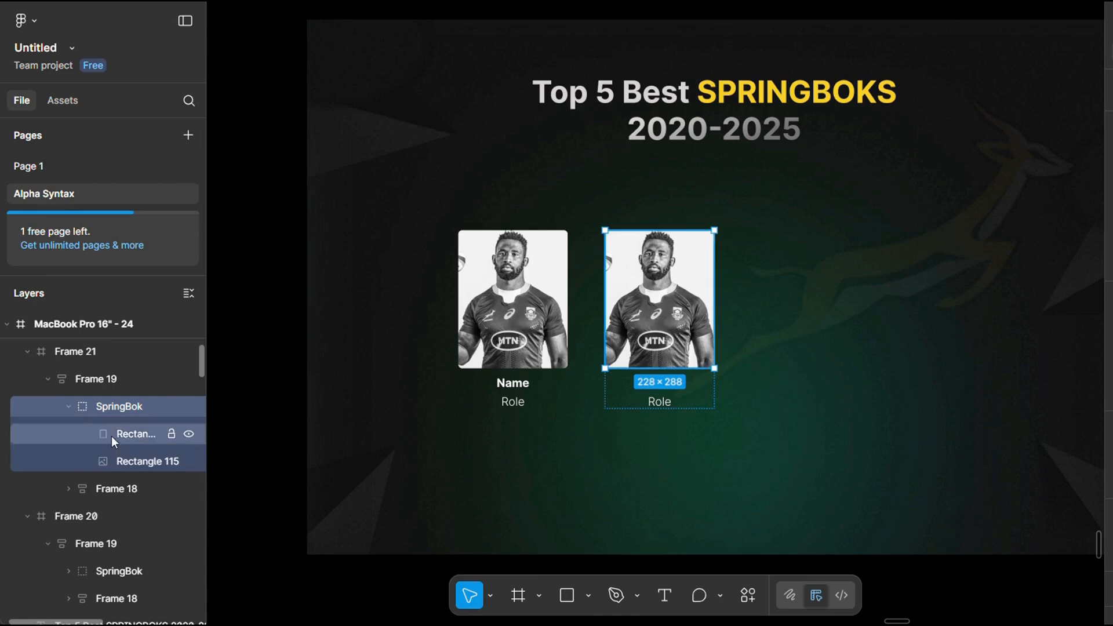
click(133, 440)
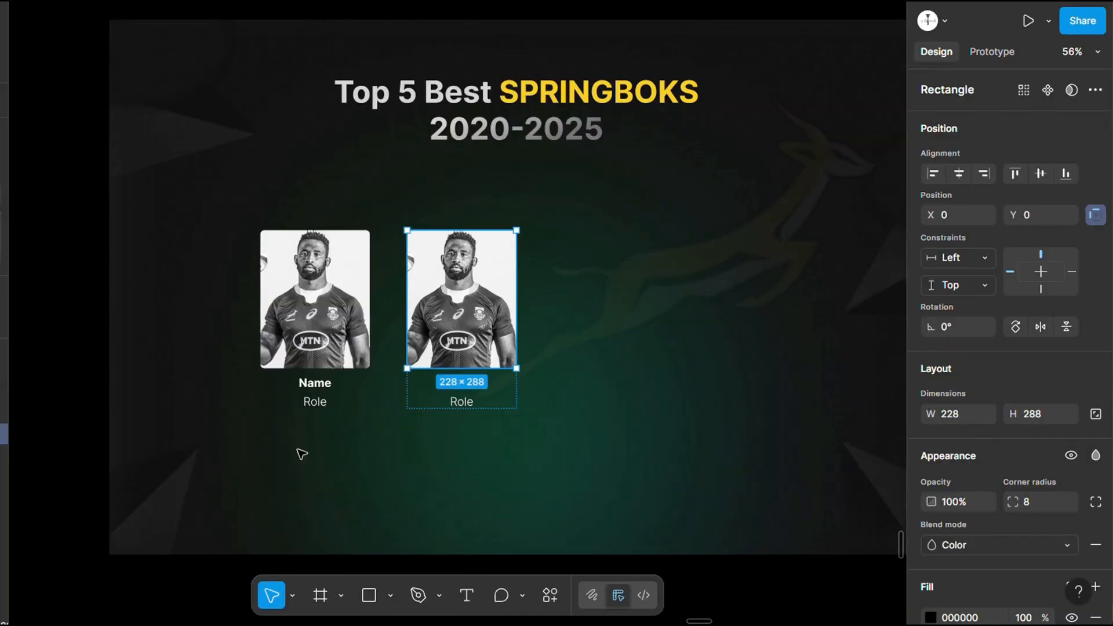
text(0)
key(Return)
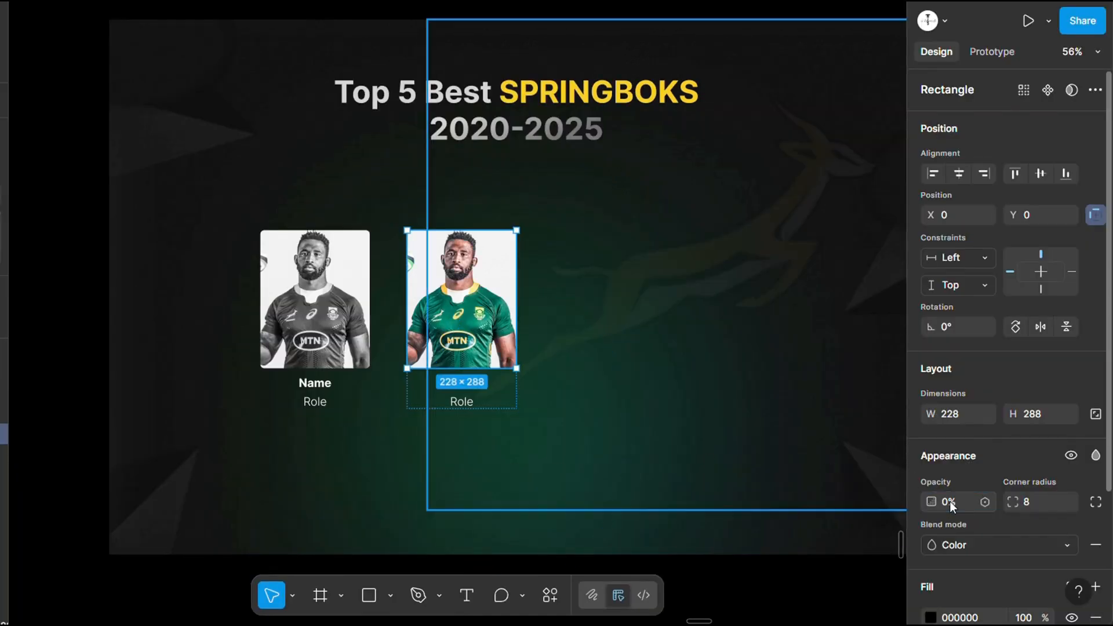
Step: Set the opacity of the Name and Role label stack in the original card to 0%
double_click(330, 397)
scroll(986, 523, down, 3)
click(954, 532)
text(0)
key(Return)
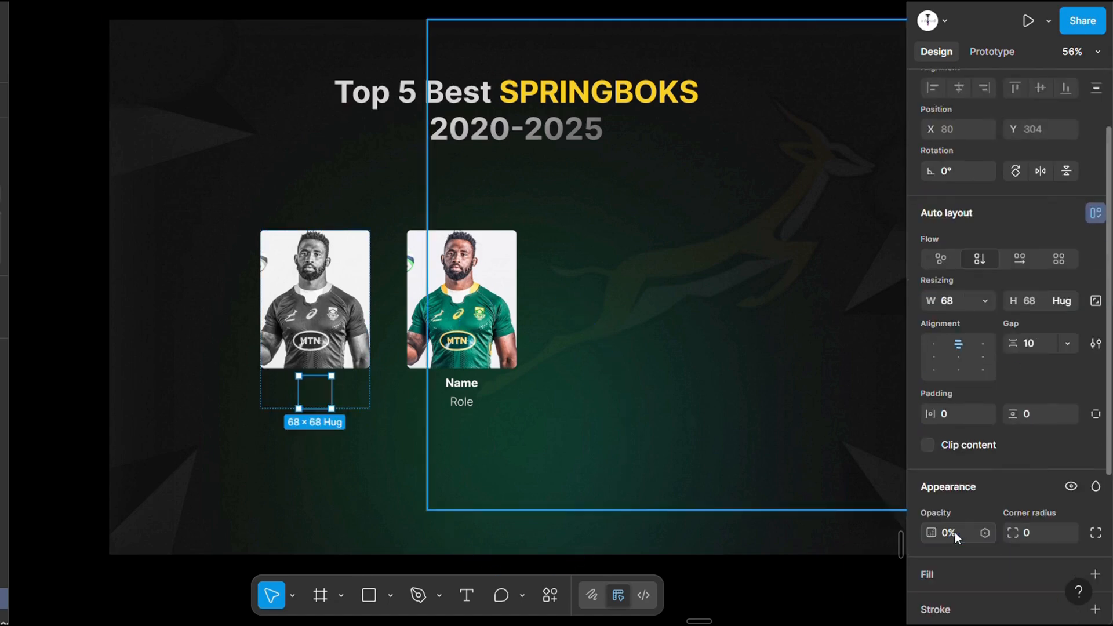
Step: Scale the SpringBok photo group in the duplicated card to 1.2x from its center with the Scale tool
click(427, 246)
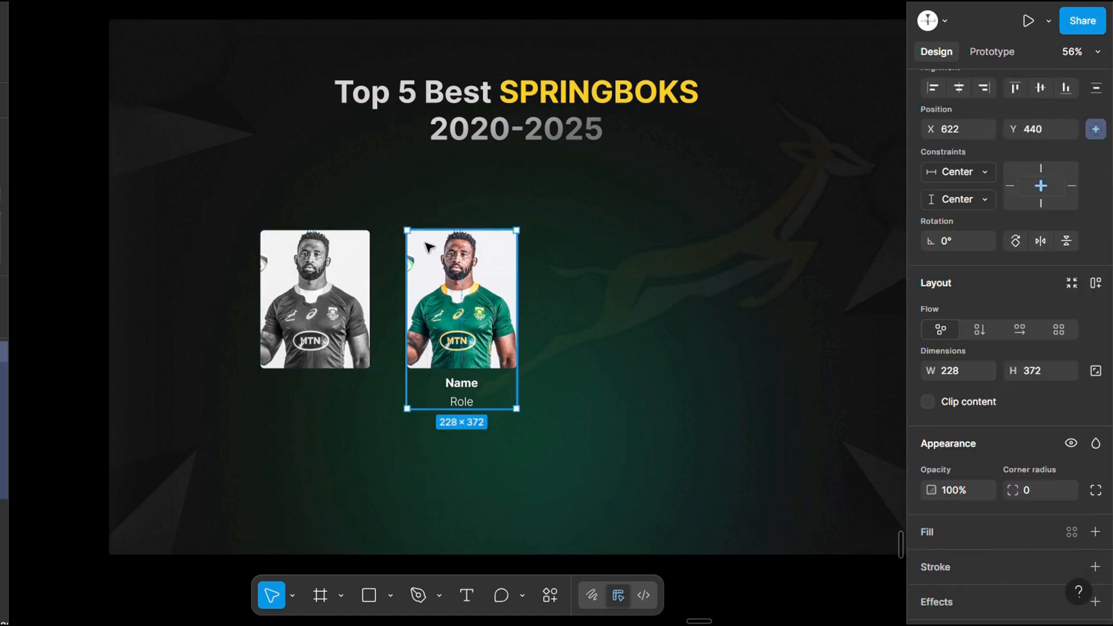
double_click(427, 246)
double_click(427, 246)
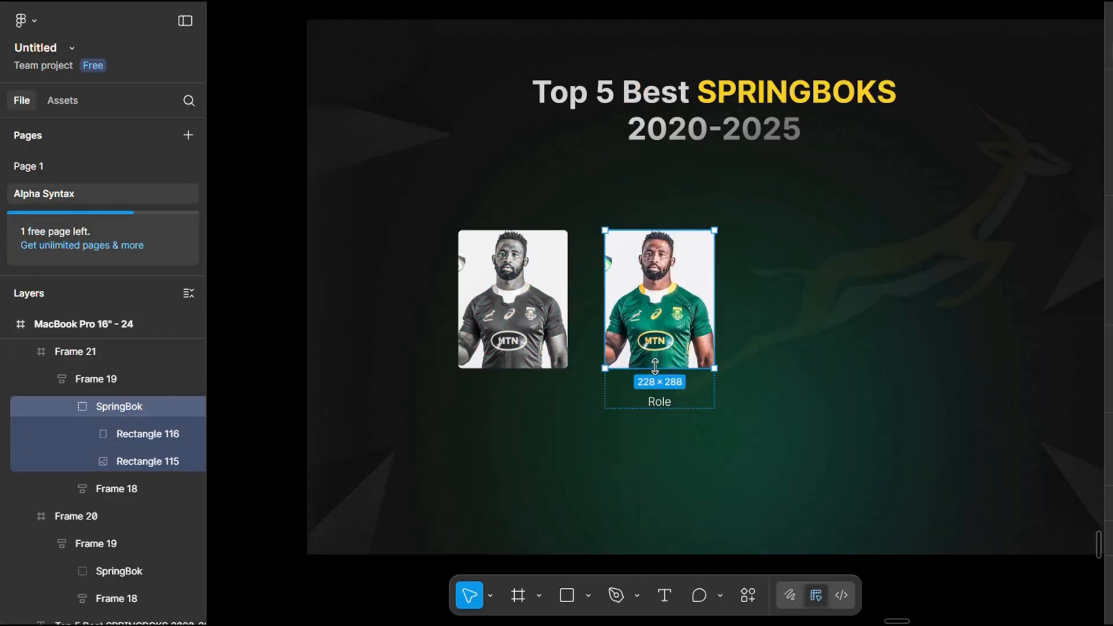
click(492, 596)
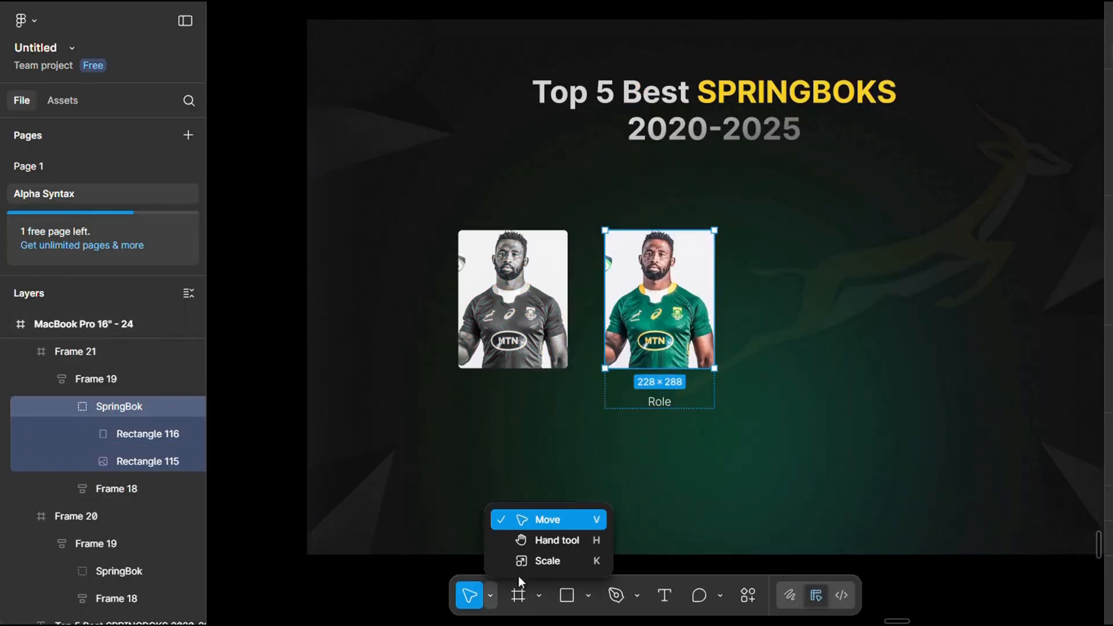
click(539, 564)
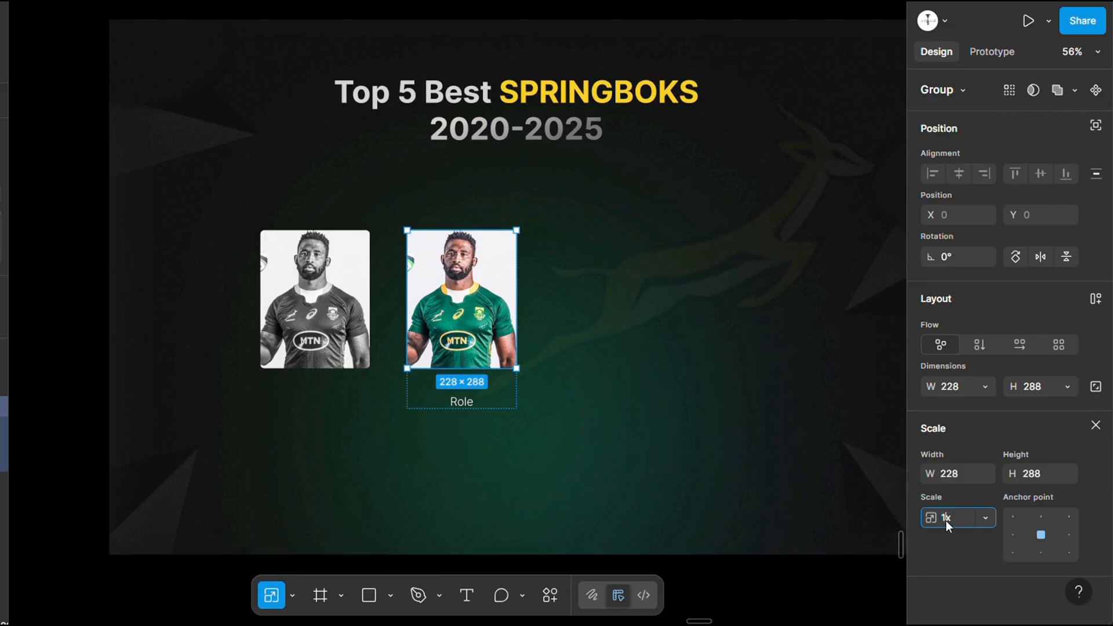
text(1.2)
key(Return)
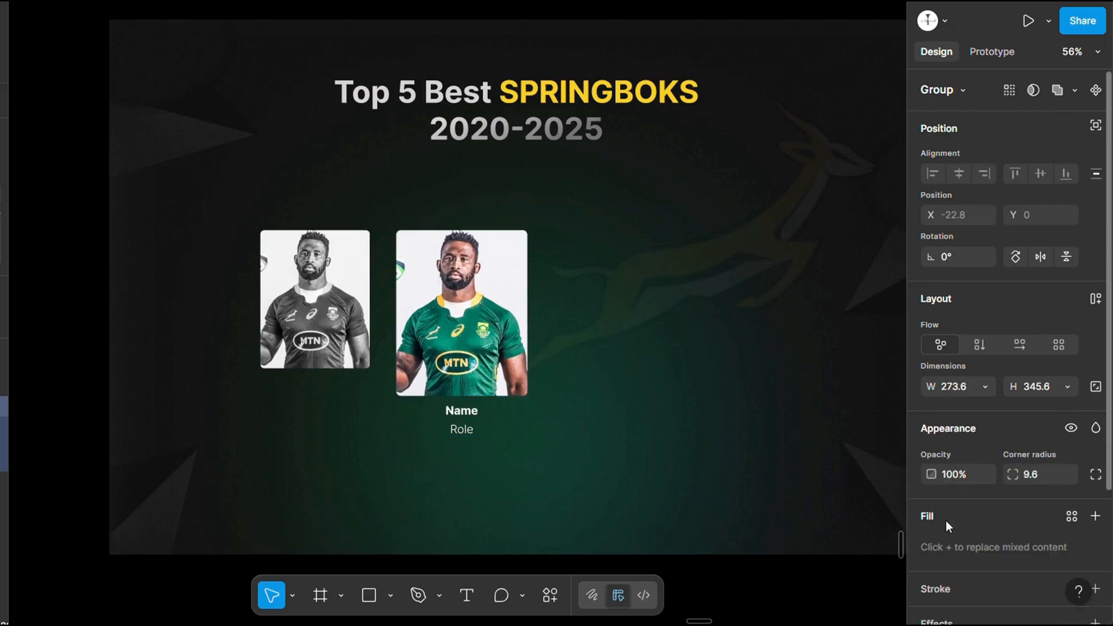
Step: Lower the opacity of the original grayscale card frame to 12%
click(285, 308)
drag(930, 575, 747, 579)
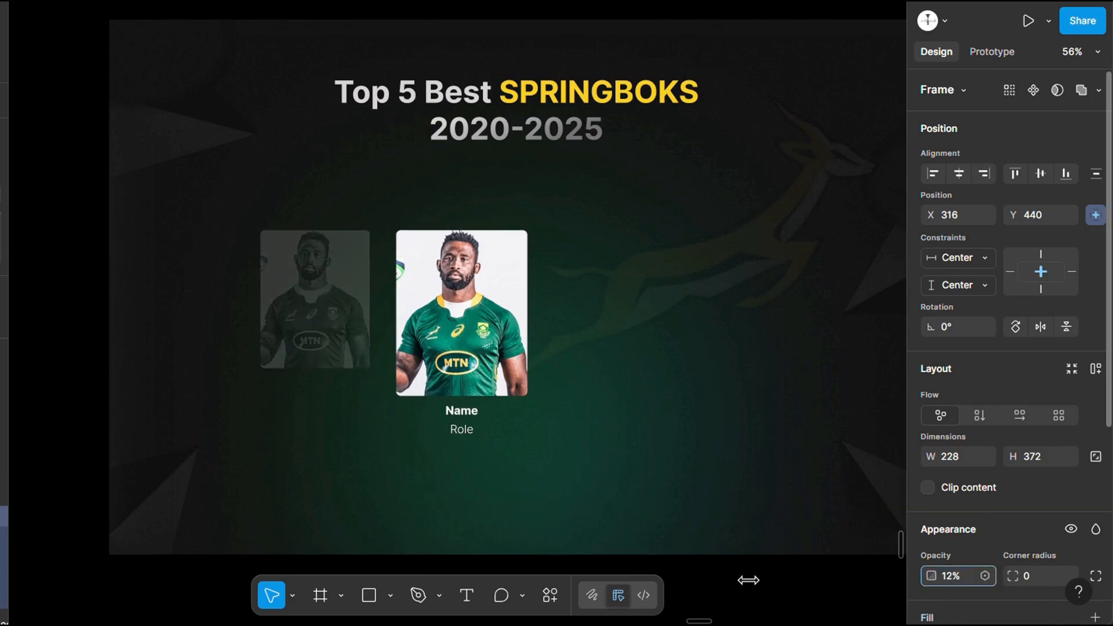
click(352, 412)
Step: Create a component set from the faded card frame and the full-color card frame
click(339, 355)
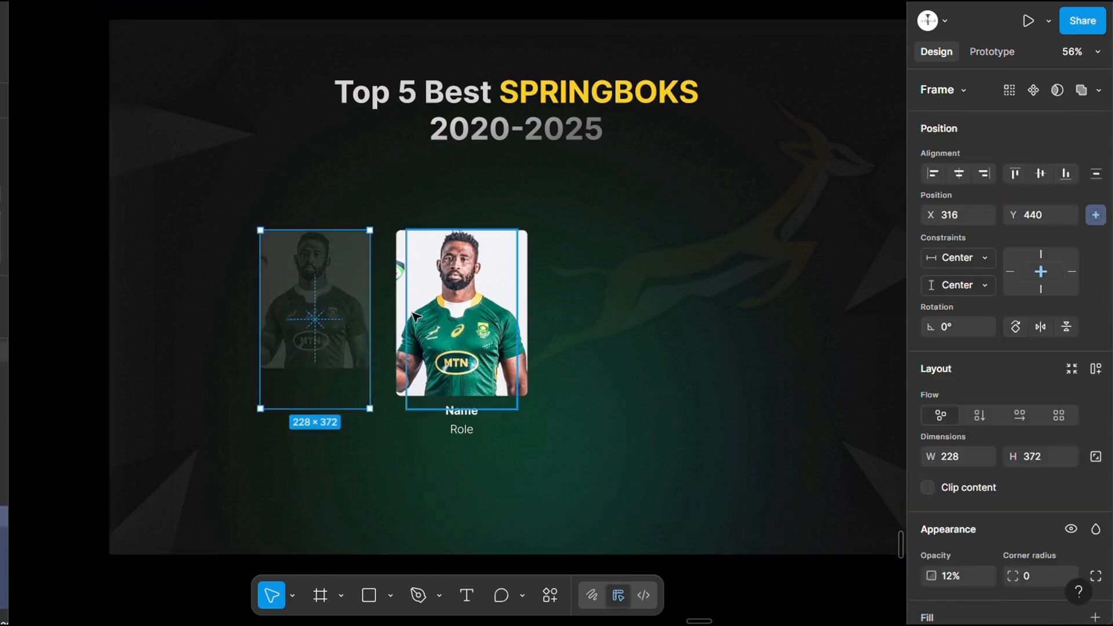
shift+click(416, 317)
click(1050, 91)
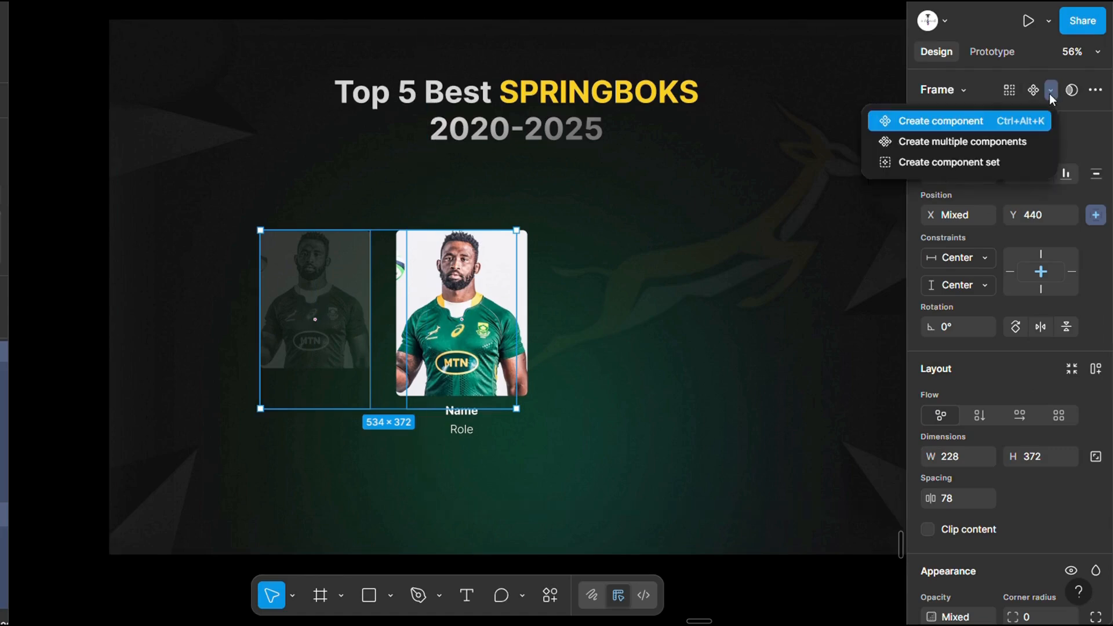
click(998, 165)
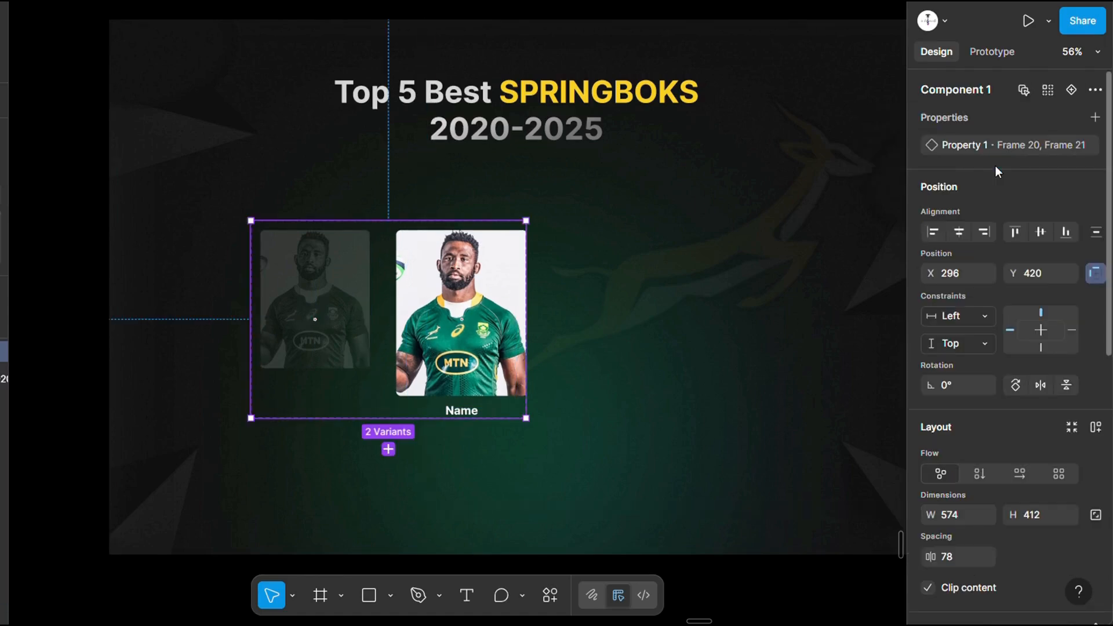
Step: Turn off content clipping on the component set and enlarge it to 588 × 421
click(274, 211)
click(312, 254)
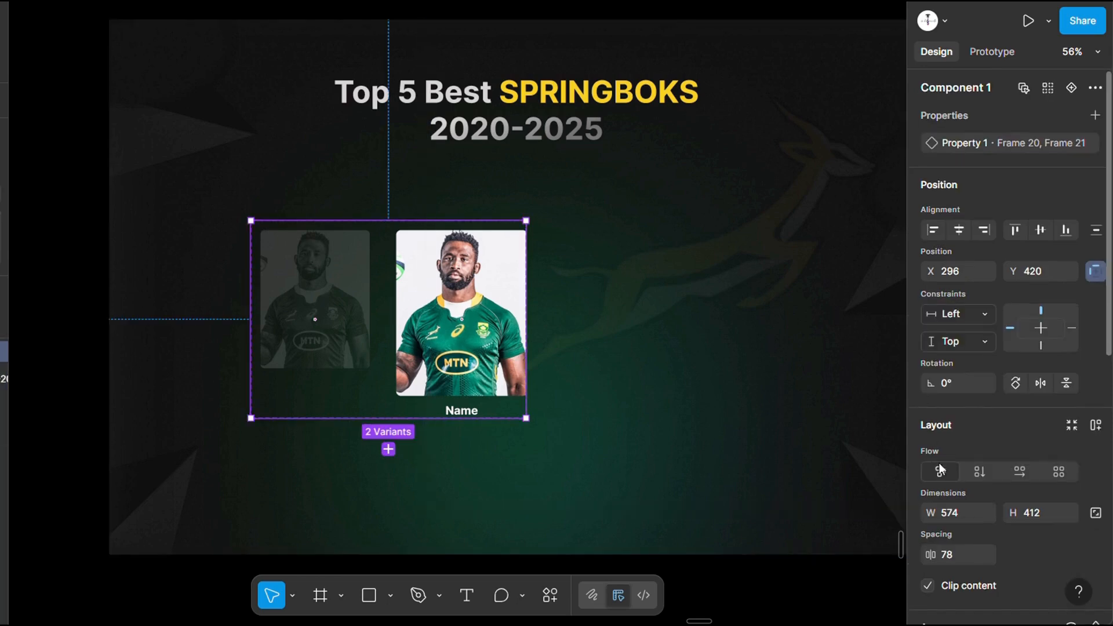
scroll(933, 492, down, 2)
click(927, 502)
drag(525, 422, 533, 423)
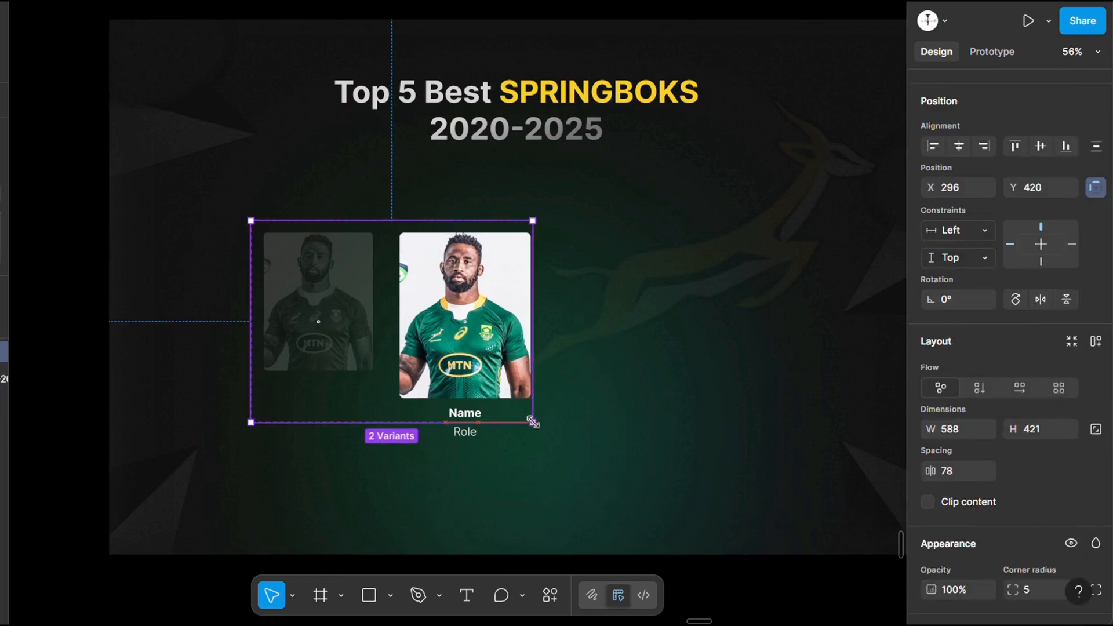
Step: Set the component set's horizontal and vertical constraints to Center
scroll(1028, 350, up, 2)
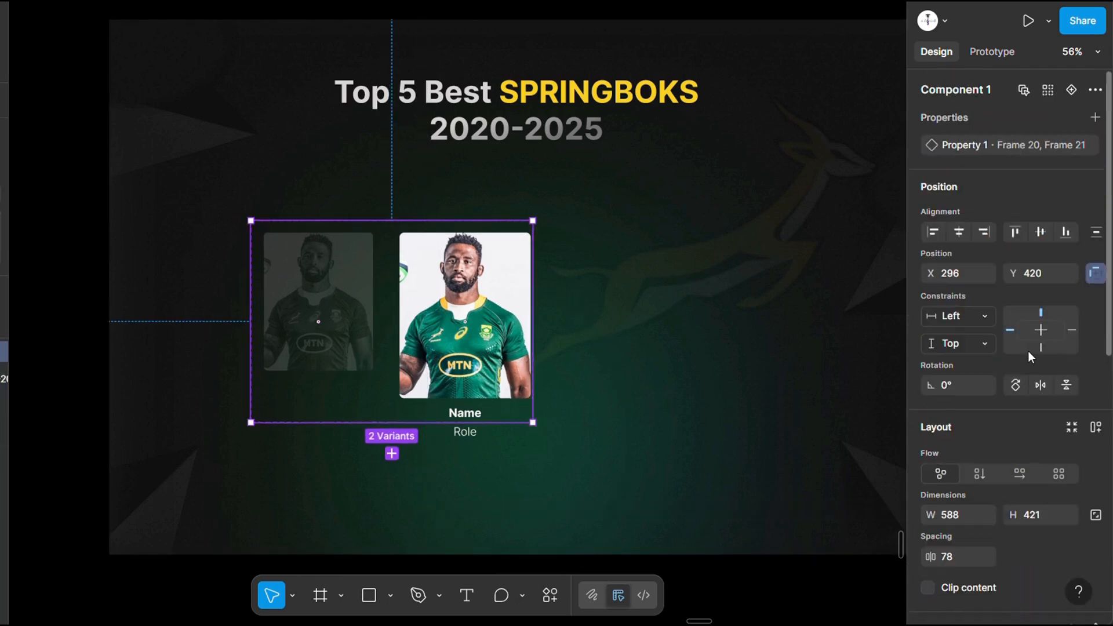
click(1037, 331)
click(1041, 332)
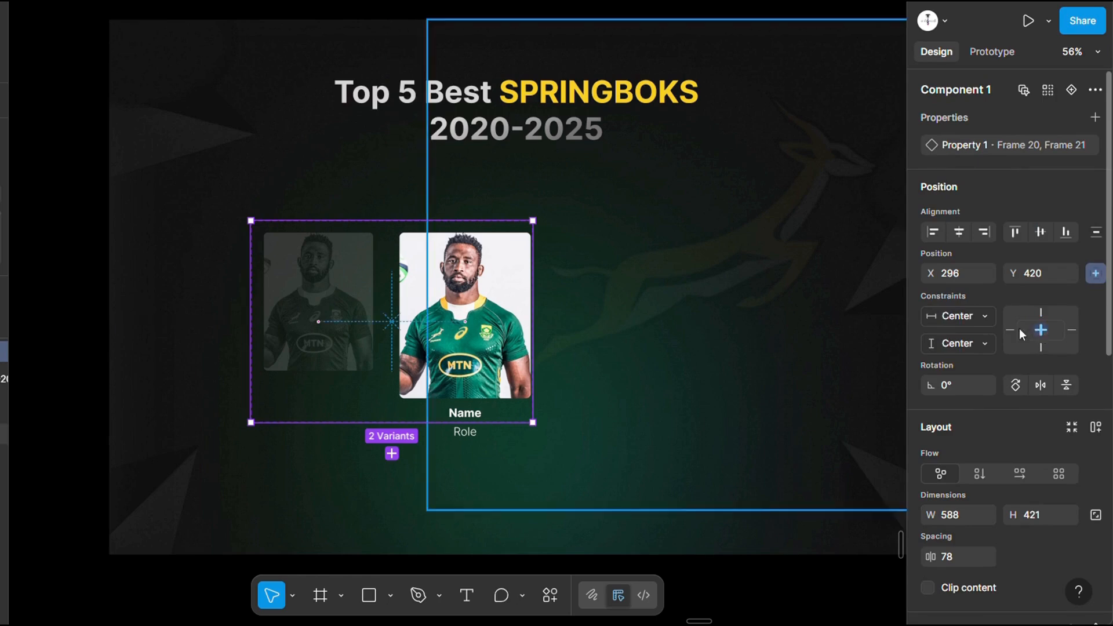
Step: Move the component set out of the MacBook Pro frame onto the empty canvas to its left
click(380, 488)
scroll(411, 463, down, 3)
scroll(423, 406, left, 3)
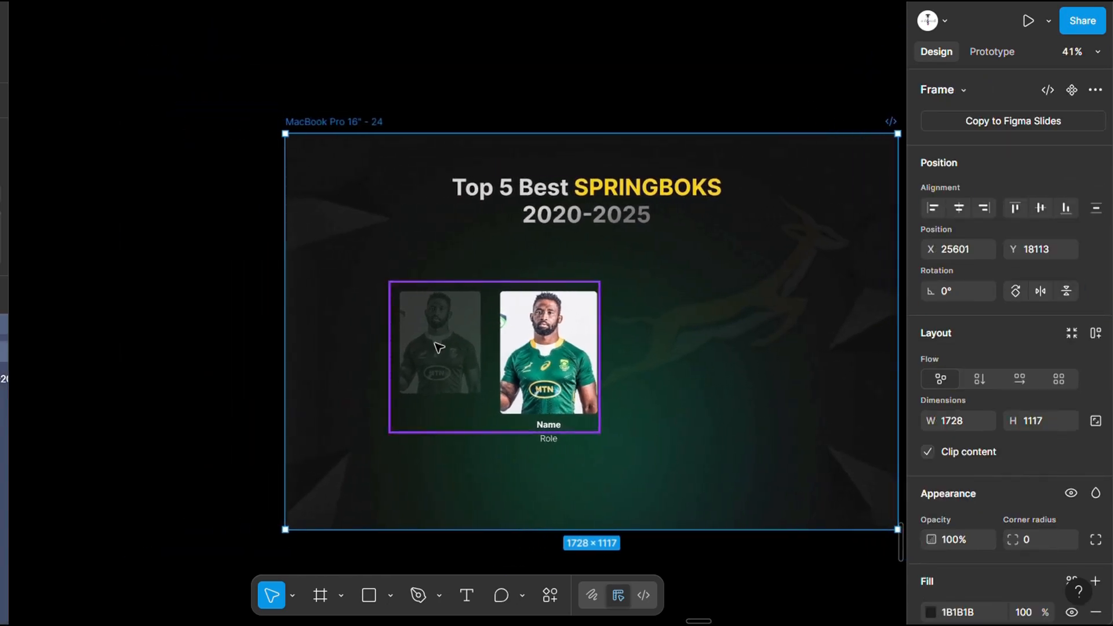
click(463, 285)
drag(467, 316, 133, 302)
Step: Add a While hovering interaction from the faded variant that changes to Frame 21 with Smart animate at 300ms
click(133, 302)
key(shift+e)
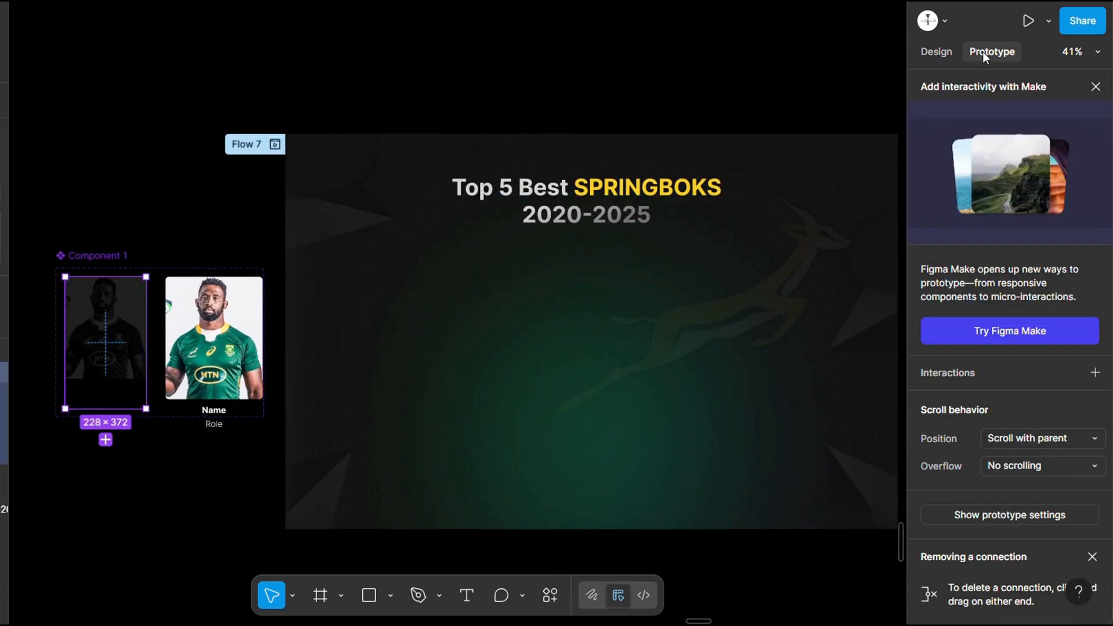
drag(145, 342, 214, 336)
click(205, 420)
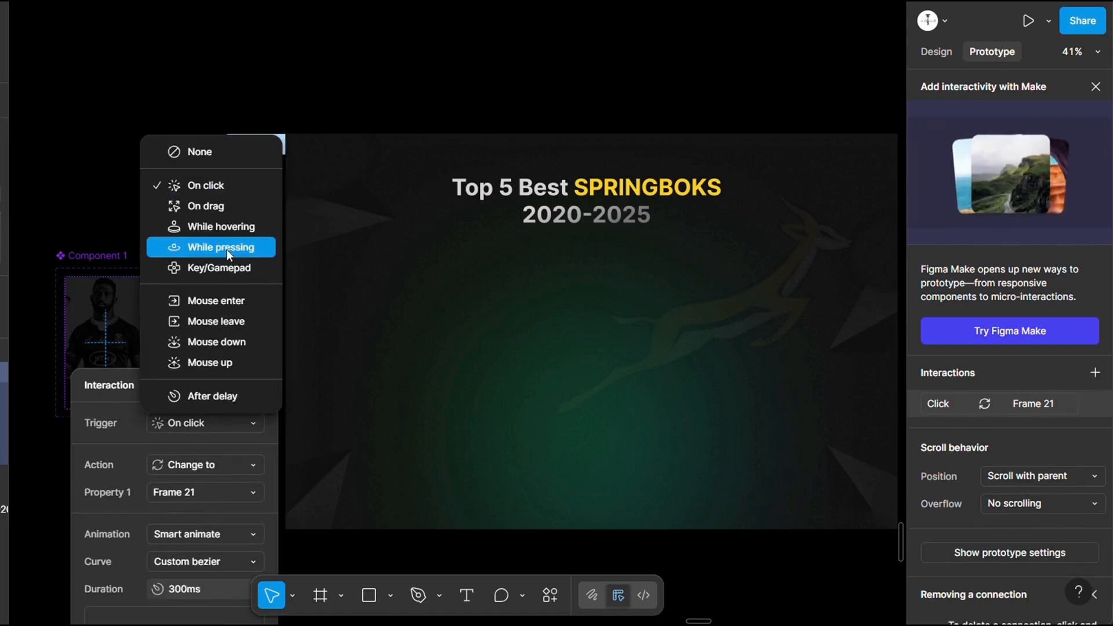
click(217, 228)
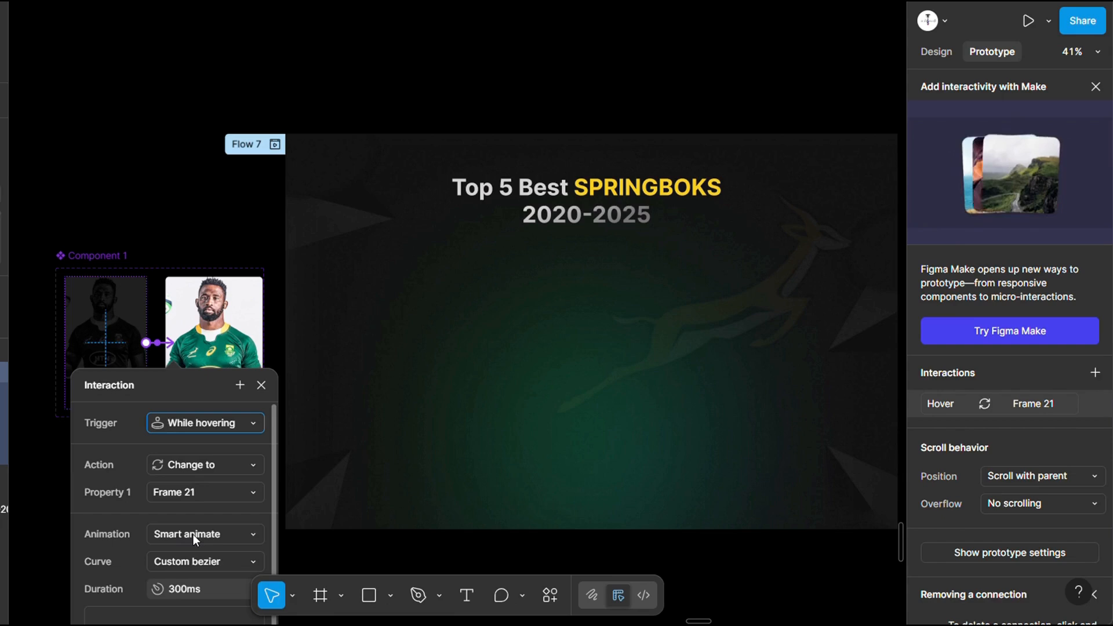
scroll(187, 567, down, 3)
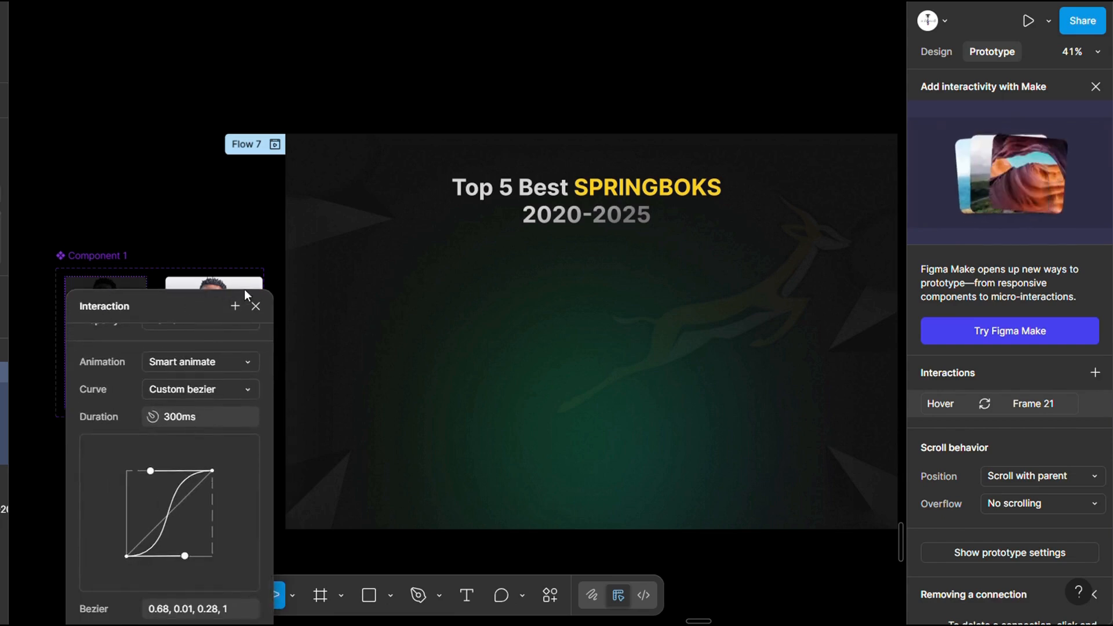
click(256, 306)
click(165, 227)
Step: Copy the faded variant and paste it as a card instance near the left side of the MacBook Pro frame
click(935, 51)
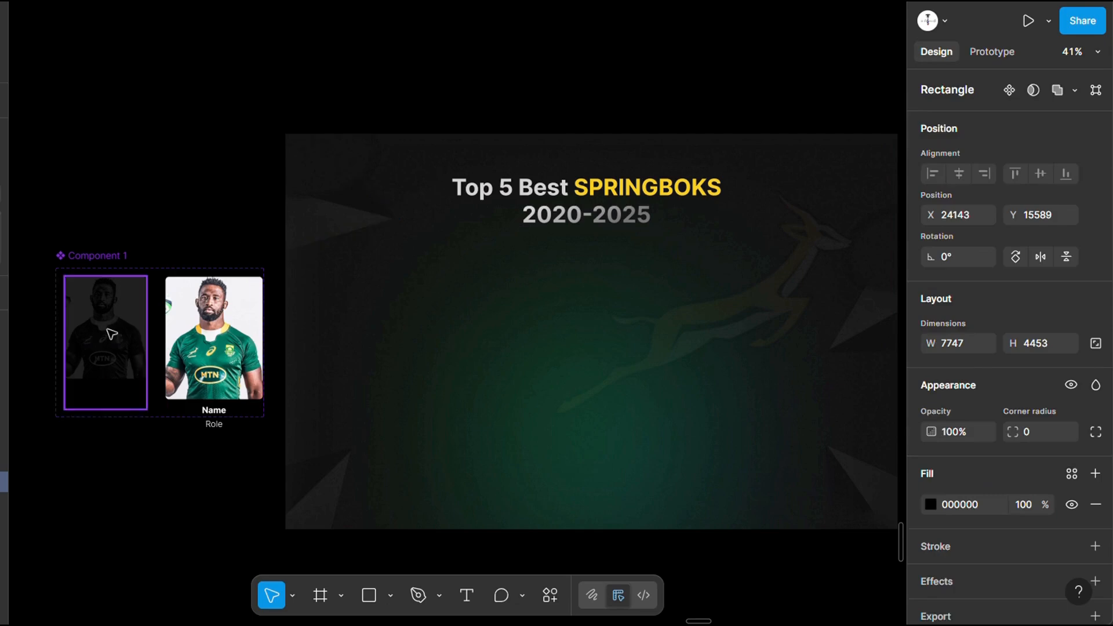
click(105, 330)
right_click(112, 334)
click(156, 109)
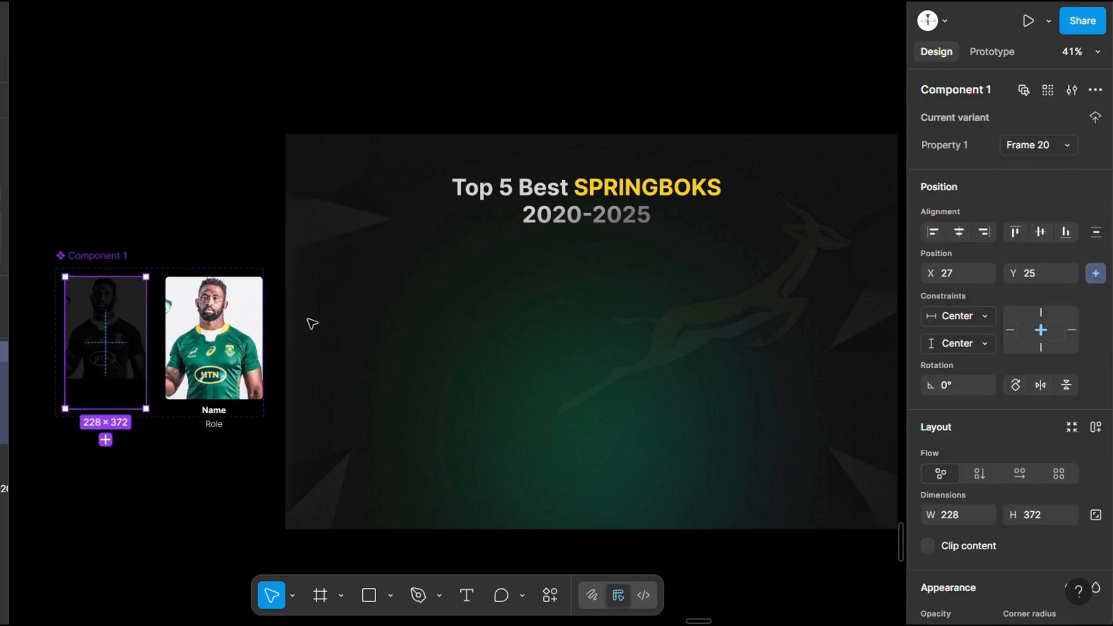
right_click(352, 347)
click(409, 93)
drag(422, 402, 387, 350)
Step: Add horizontal auto layout to the component set and align its contents to the center
click(105, 342)
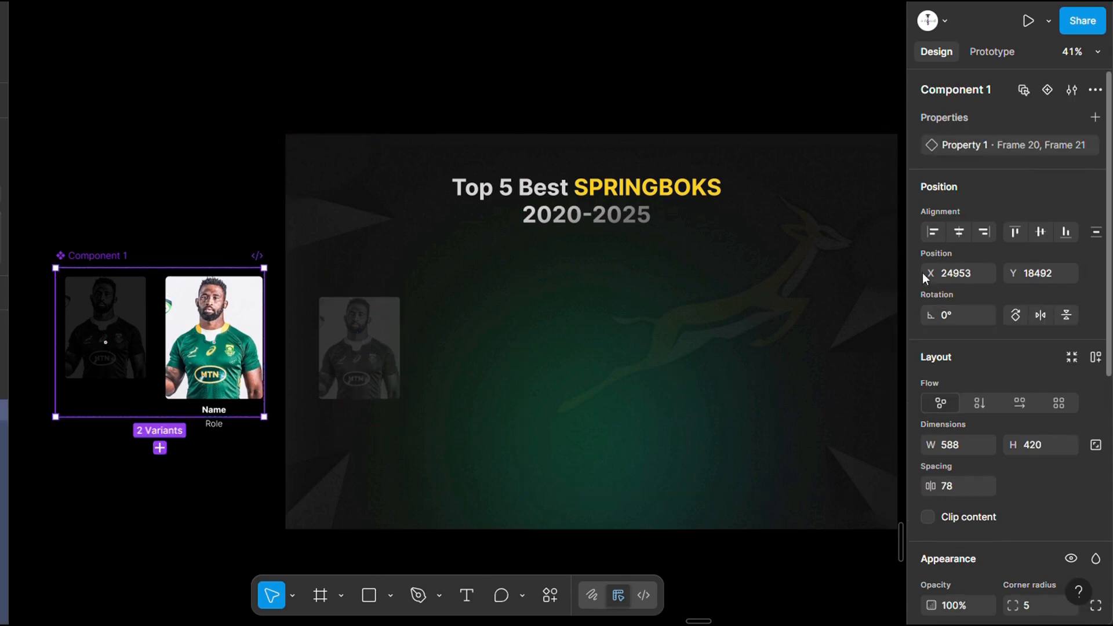
click(1096, 358)
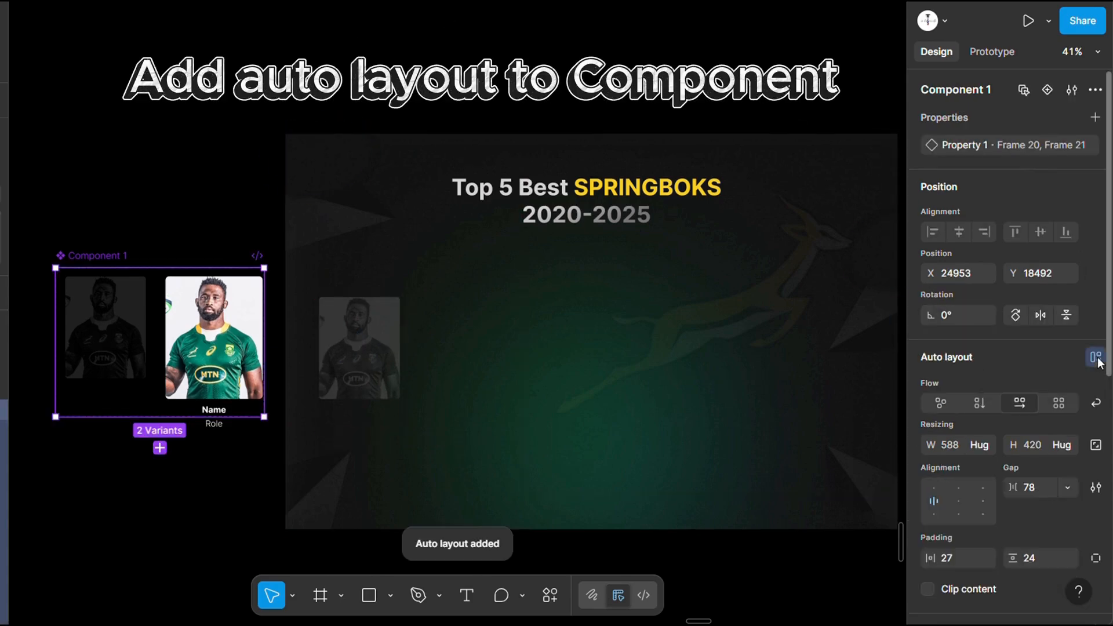
click(958, 502)
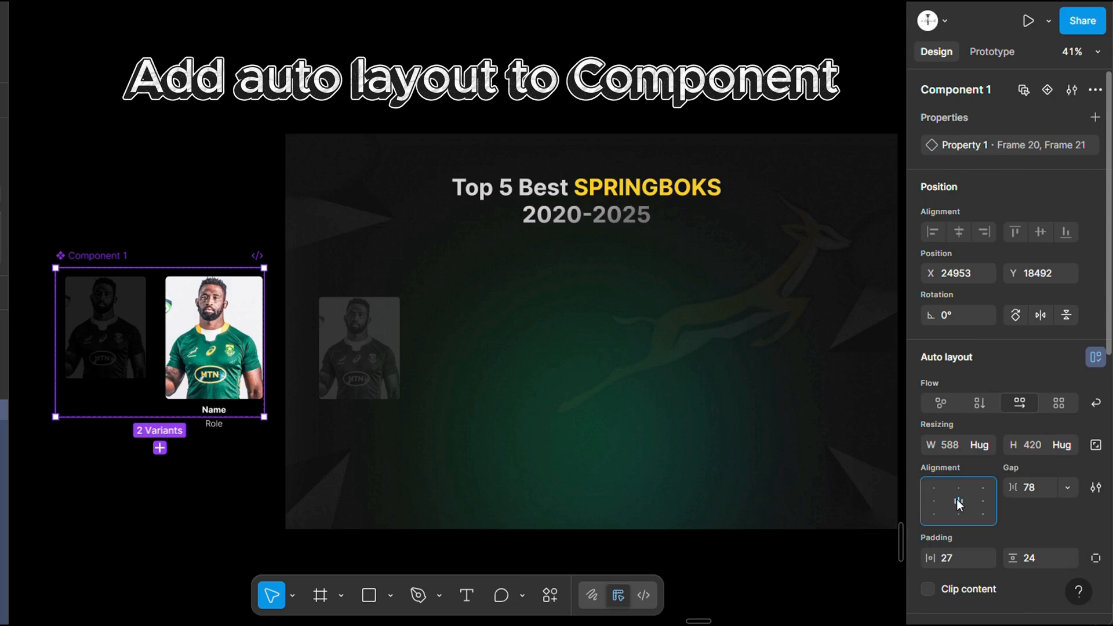
Step: Add auto layout with centered alignment to both the faded and the full-color variant frames
click(360, 348)
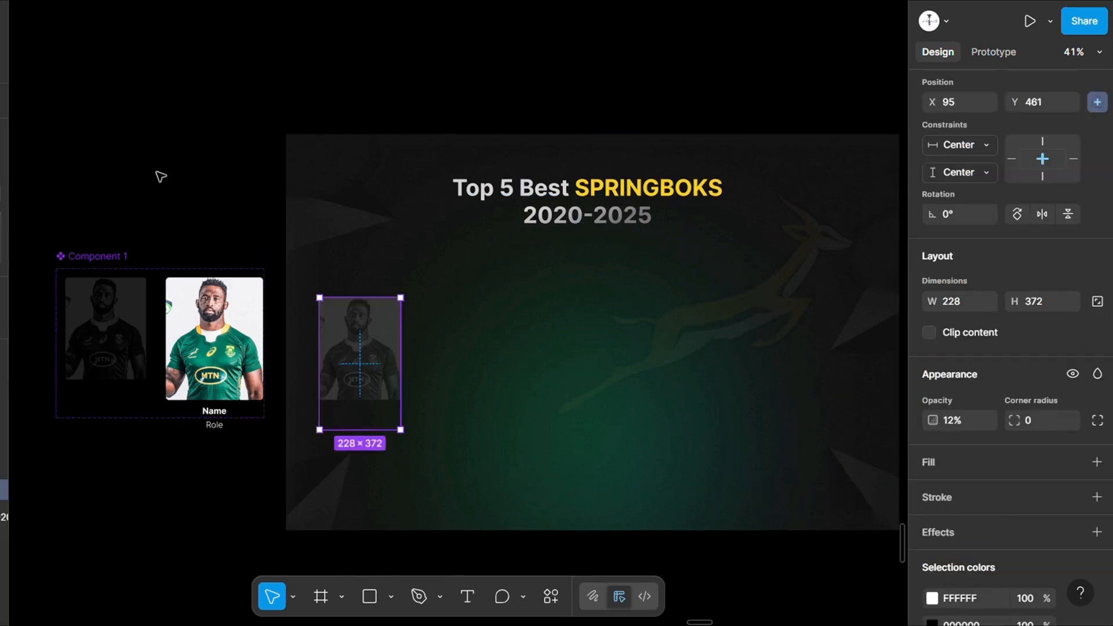
click(95, 349)
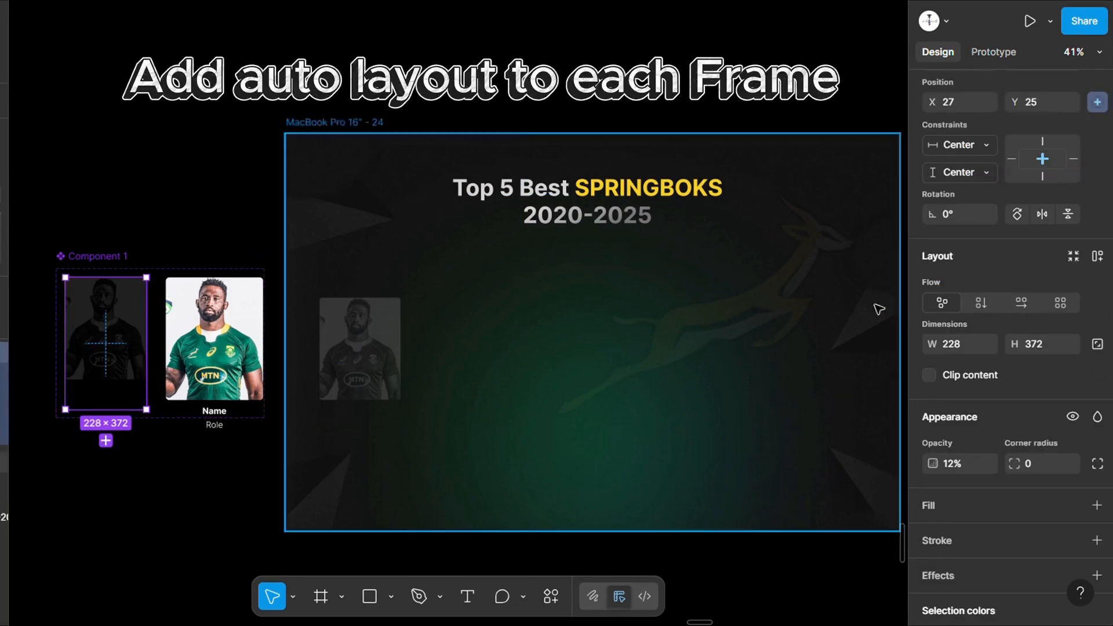
click(1097, 256)
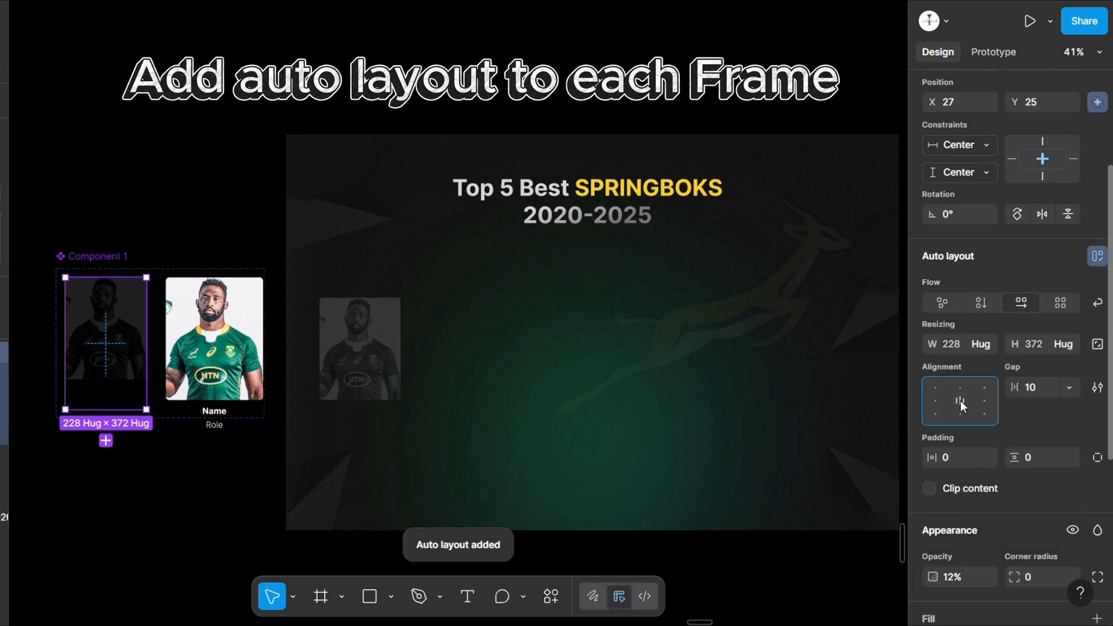
click(232, 321)
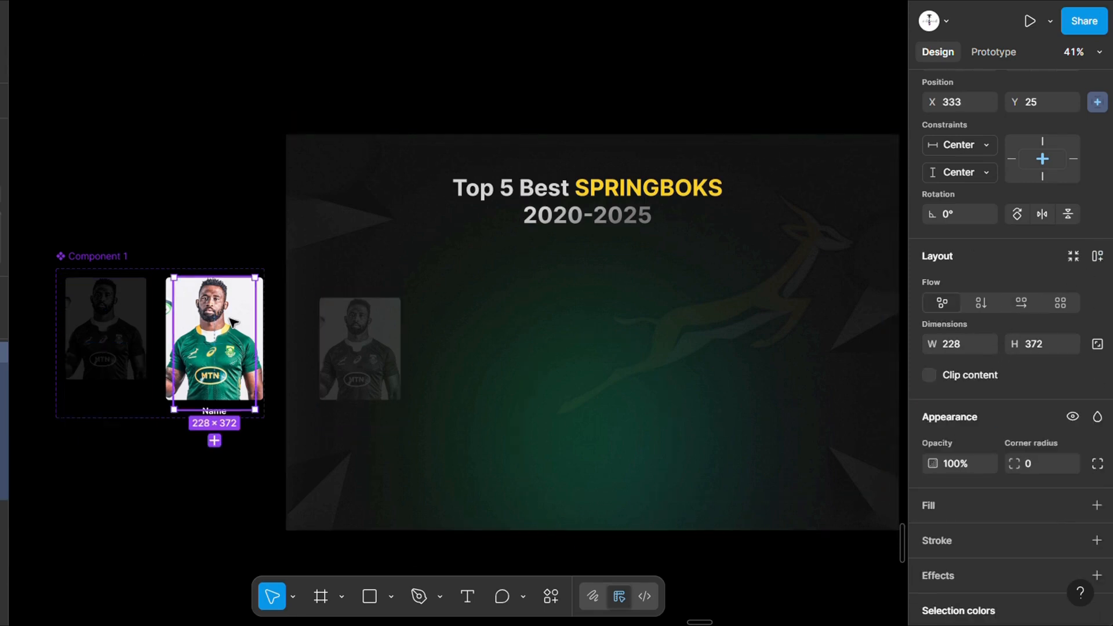
click(1097, 256)
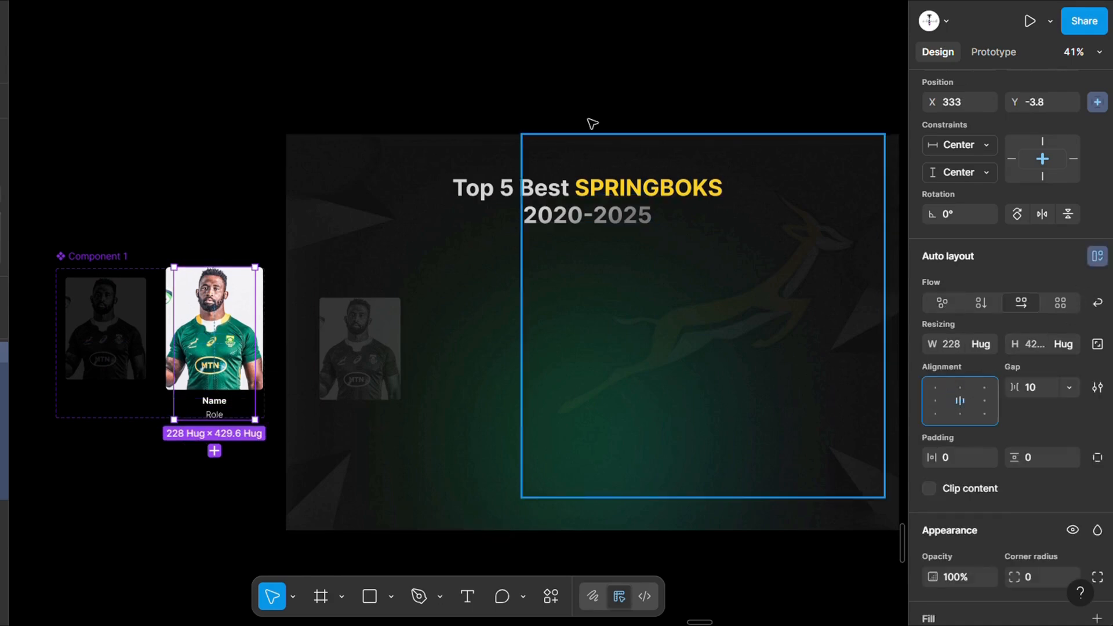
Step: Duplicate the faded card instance into a row of five evenly spaced cards across the frame
click(362, 356)
key(ctrl+d)
drag(363, 359, 484, 355)
key(ctrl+d)
key(ctrl+d)
key(ctrl+d)
Step: Center the row of five cards horizontally in the frame and realign the title above it
click(365, 355)
shift+click(450, 353)
shift+click(571, 353)
shift+click(688, 353)
shift+click(783, 347)
drag(787, 340, 795, 342)
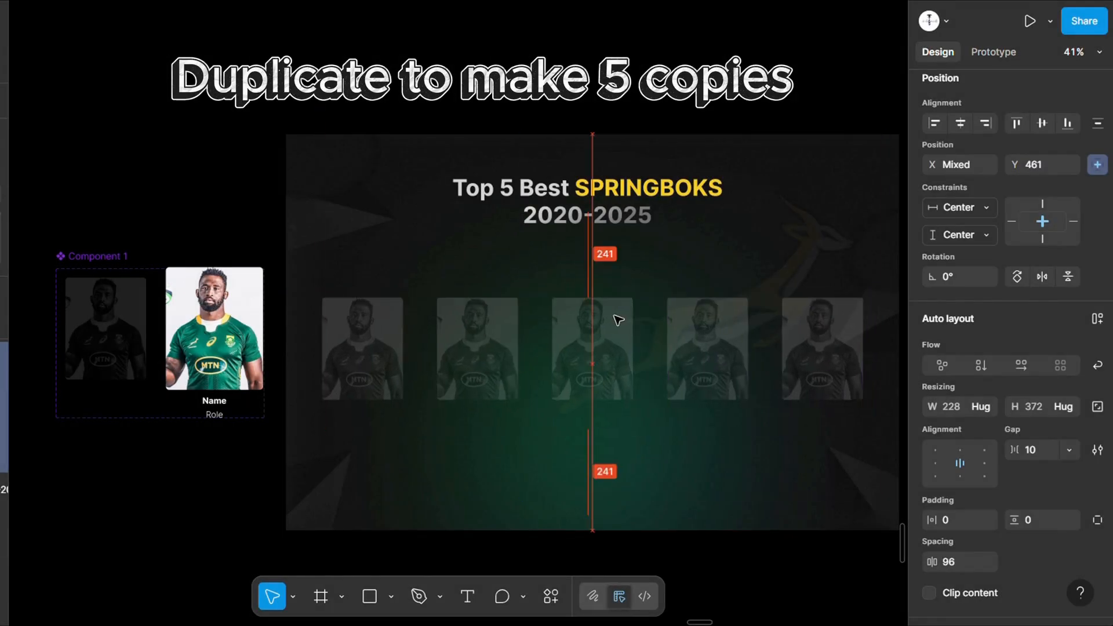
drag(614, 315, 615, 315)
drag(548, 189, 553, 187)
click(517, 159)
Step: Inspect the image fill of the photo layer inside the first card's SpringBok group
double_click(387, 362)
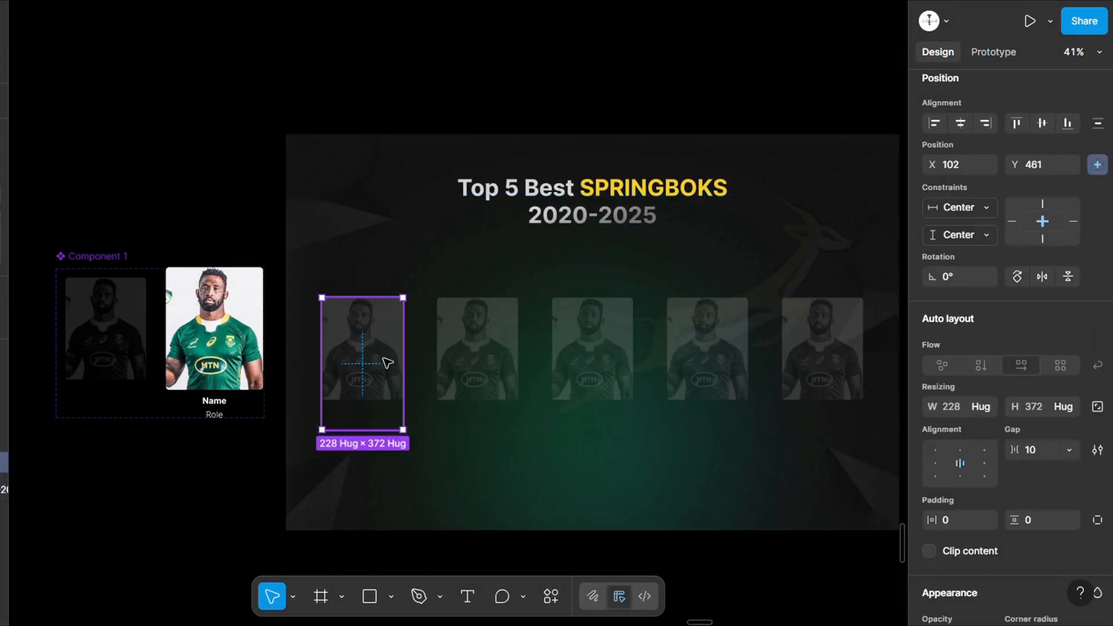
double_click(386, 363)
double_click(386, 363)
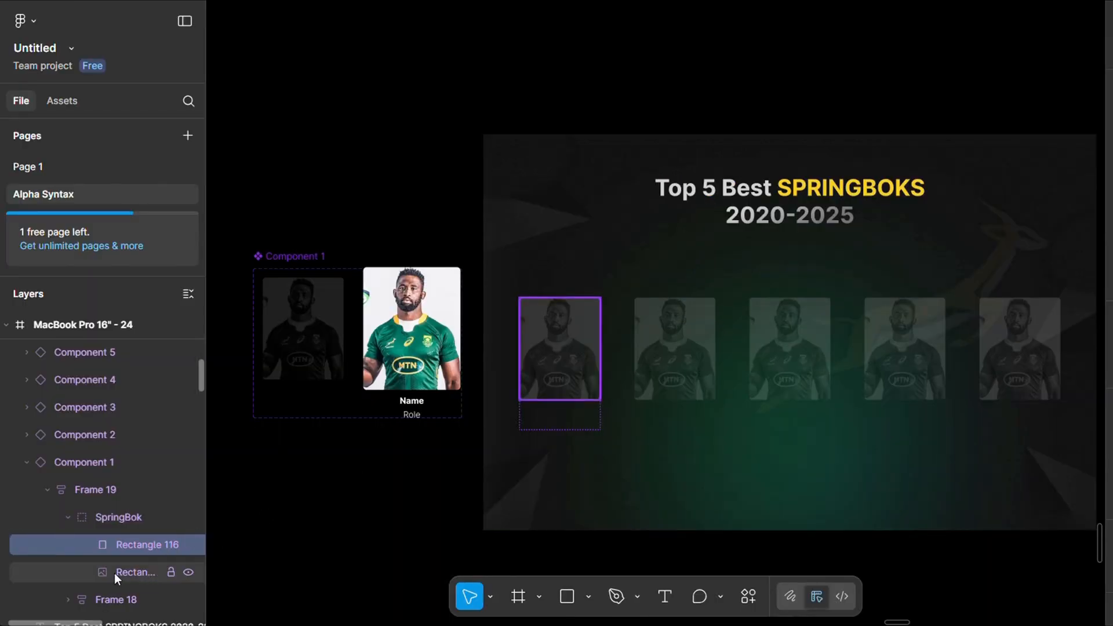
click(116, 573)
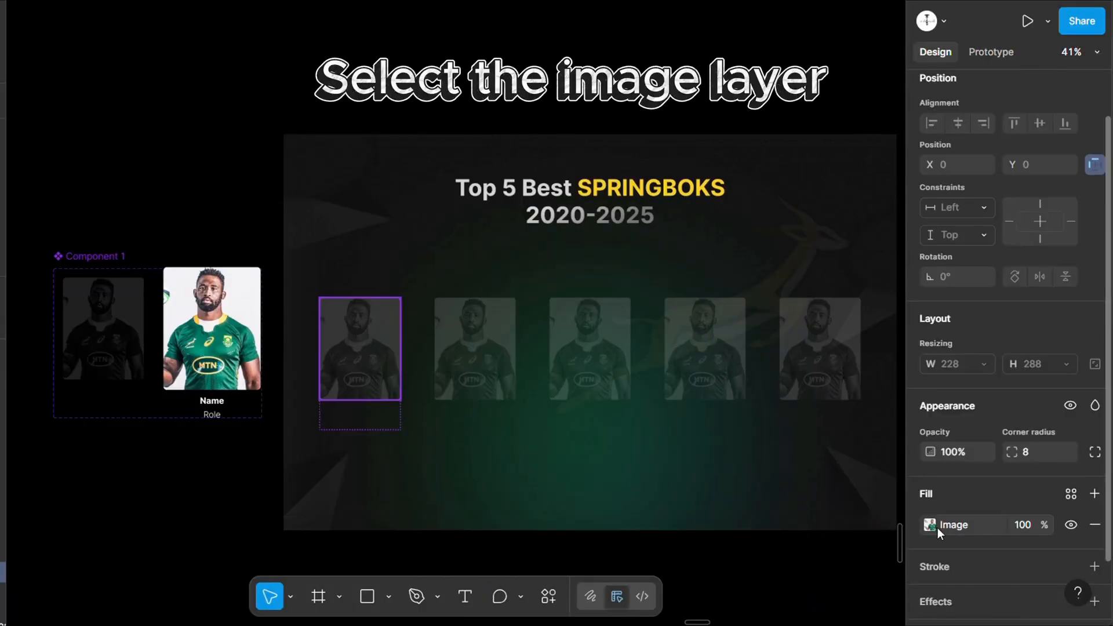
Step: Replace the image fill of Rectangle 115 in the second card with the ANC Youth League picture file from the computer
click(472, 352)
double_click(472, 352)
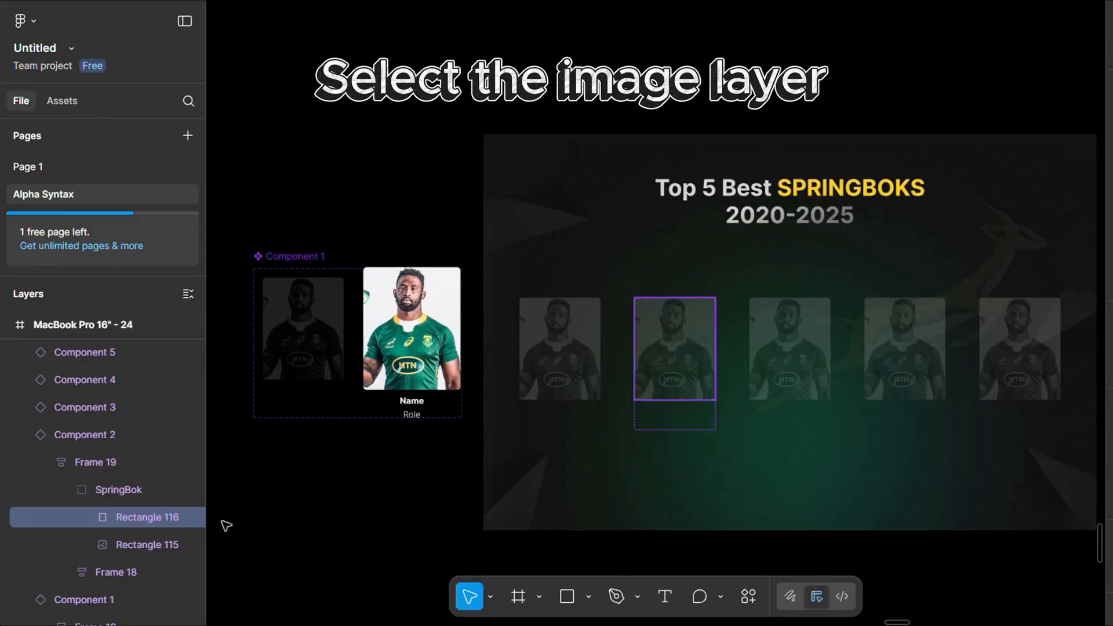
click(128, 544)
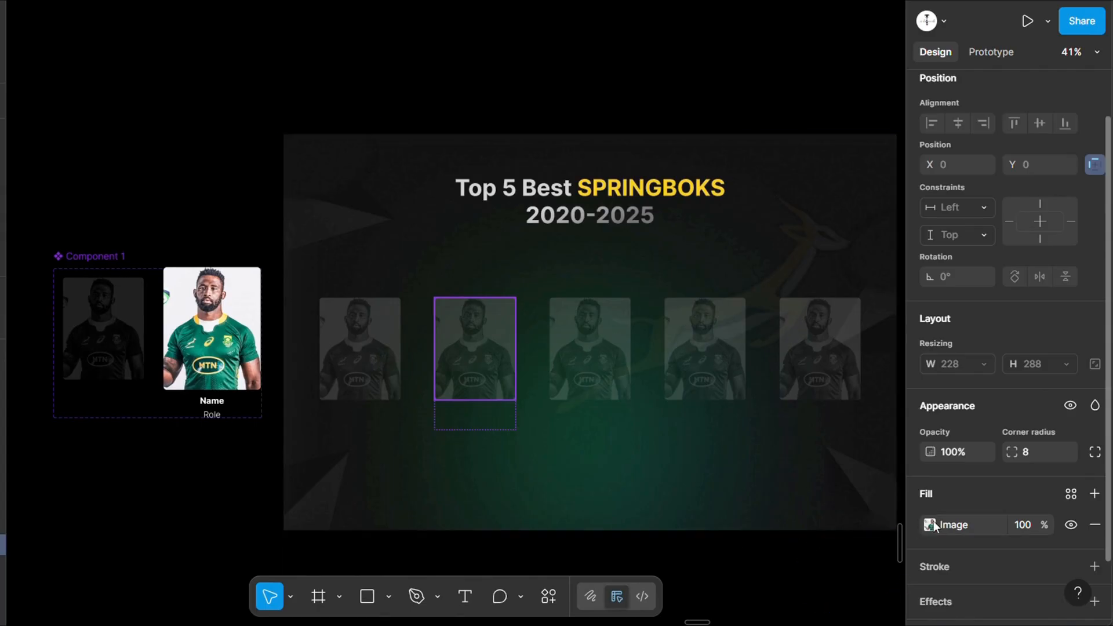
click(929, 525)
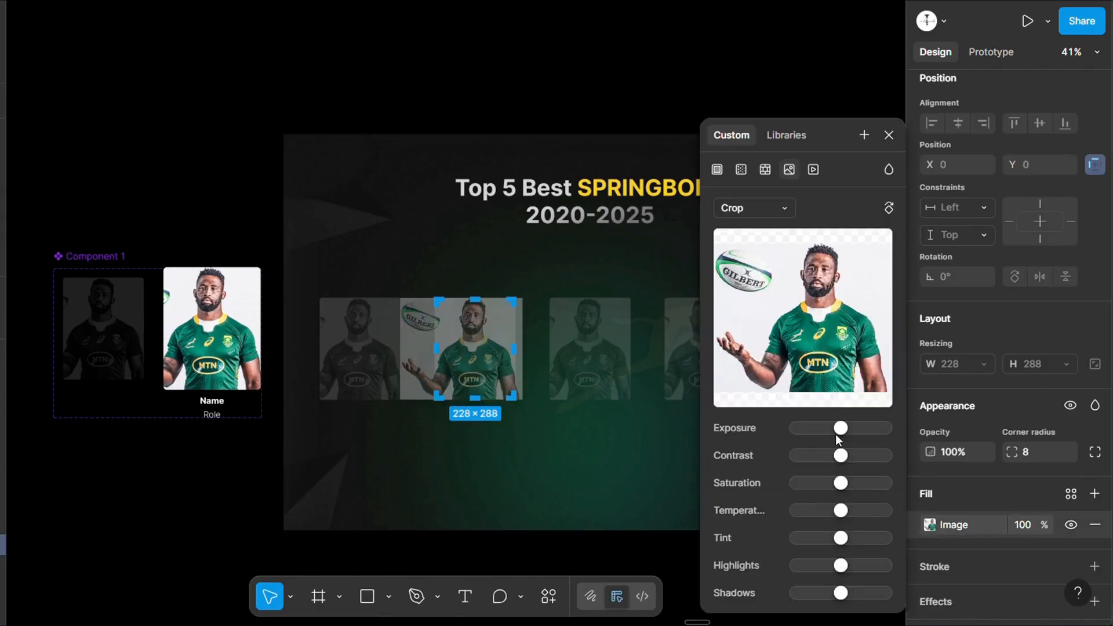
click(802, 319)
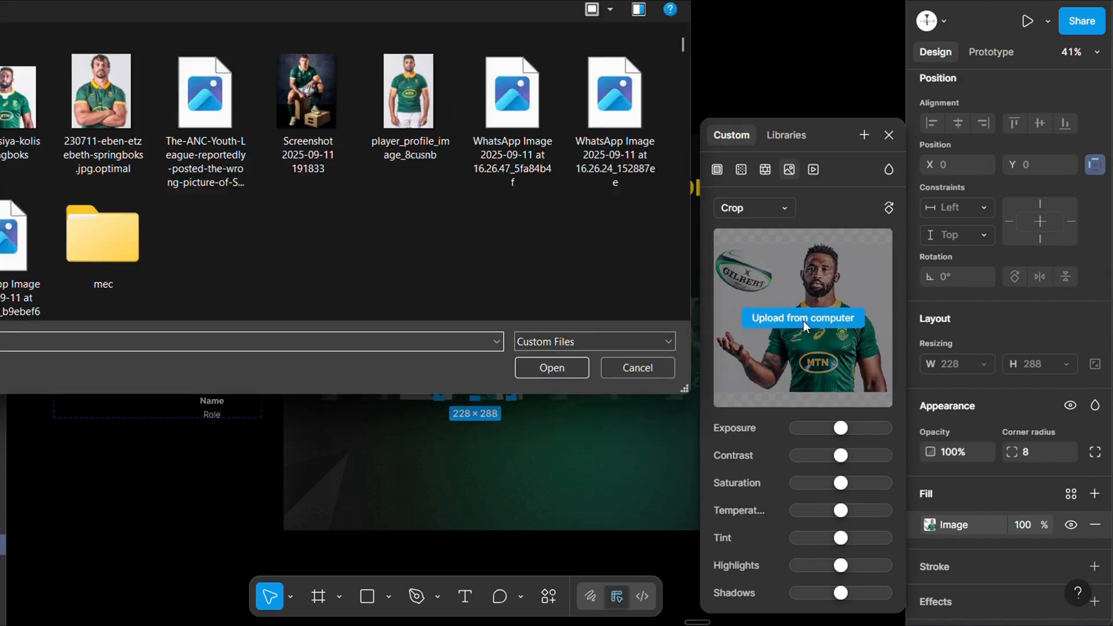
click(203, 93)
click(530, 365)
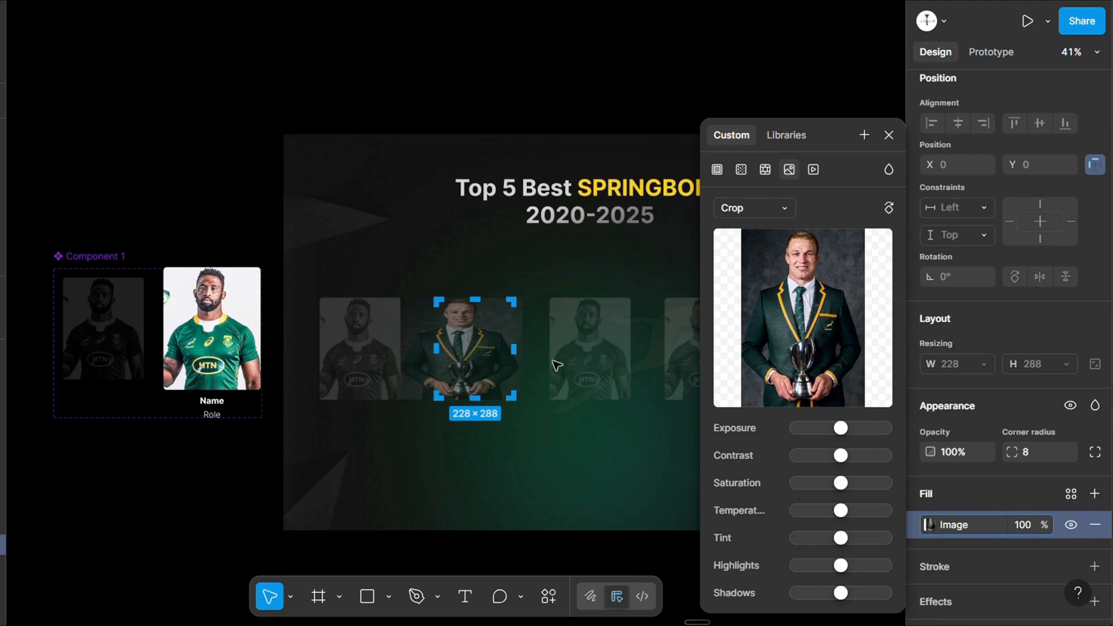
Step: Refit the second card's new photo by switching its image mode to Fill and back to Crop
click(753, 210)
click(752, 167)
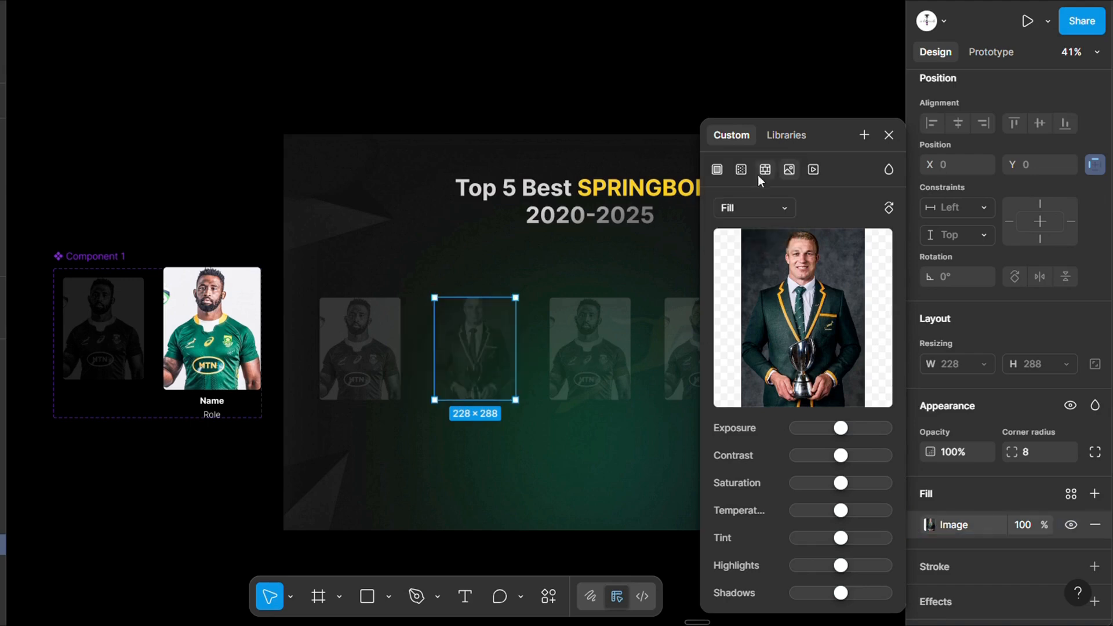
click(766, 209)
click(766, 242)
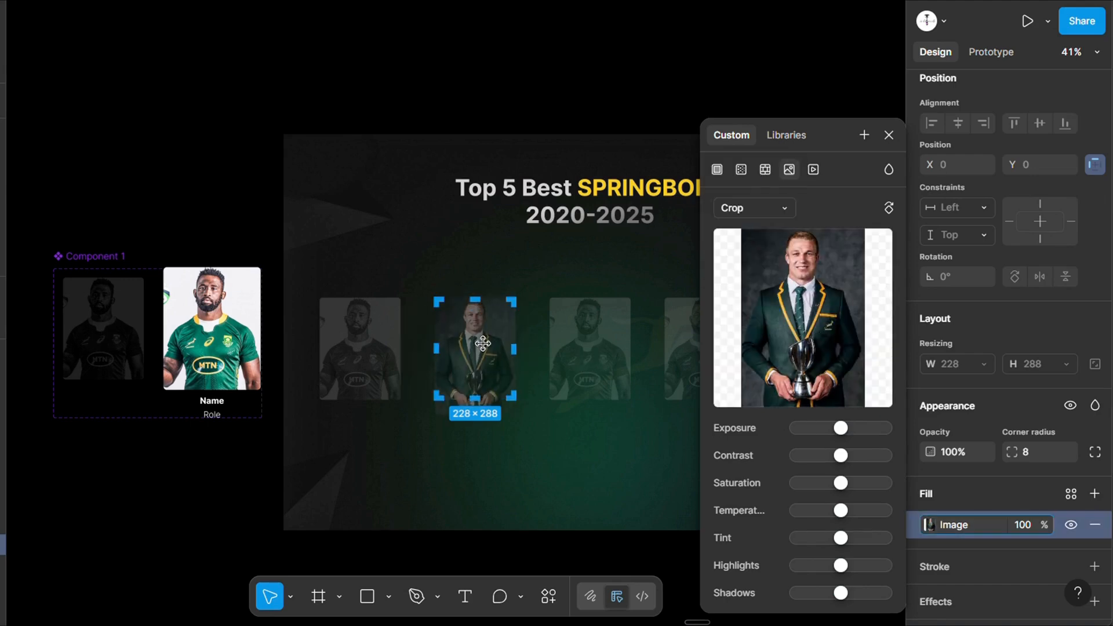
click(533, 438)
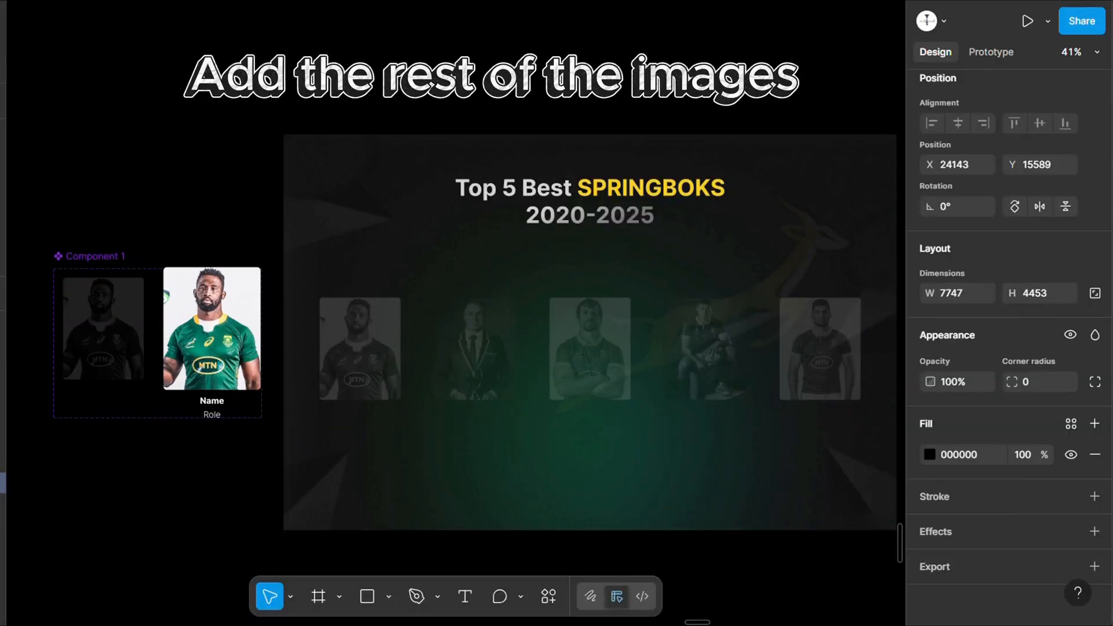
Step: Set the opacity of the Name and Role label stack in the faded variant to 100%
click(103, 405)
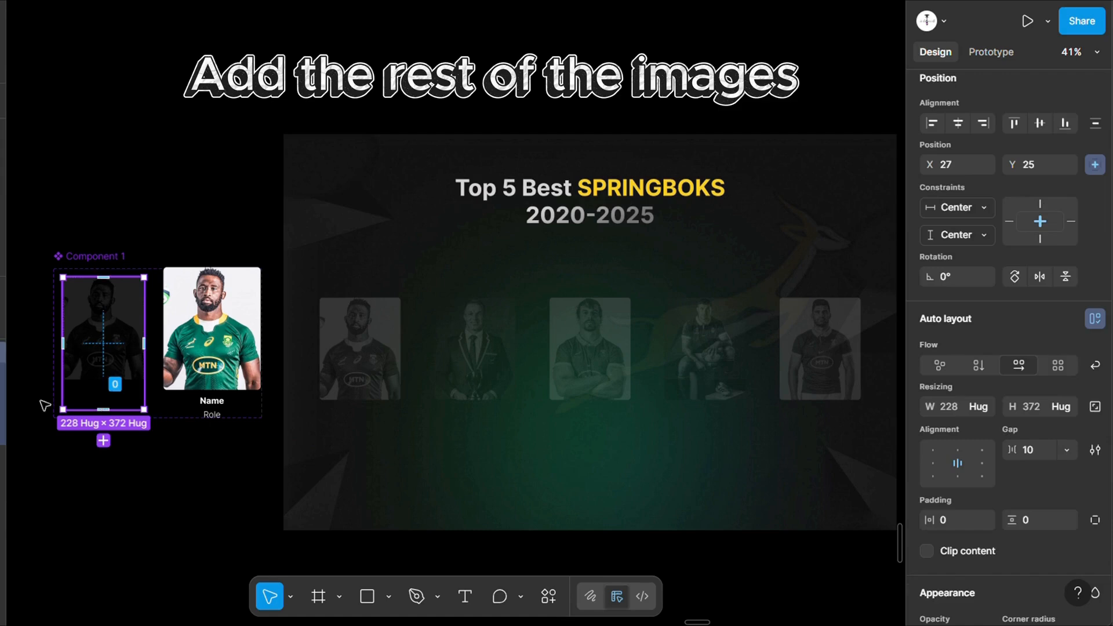
click(104, 404)
text(0)
key(Return)
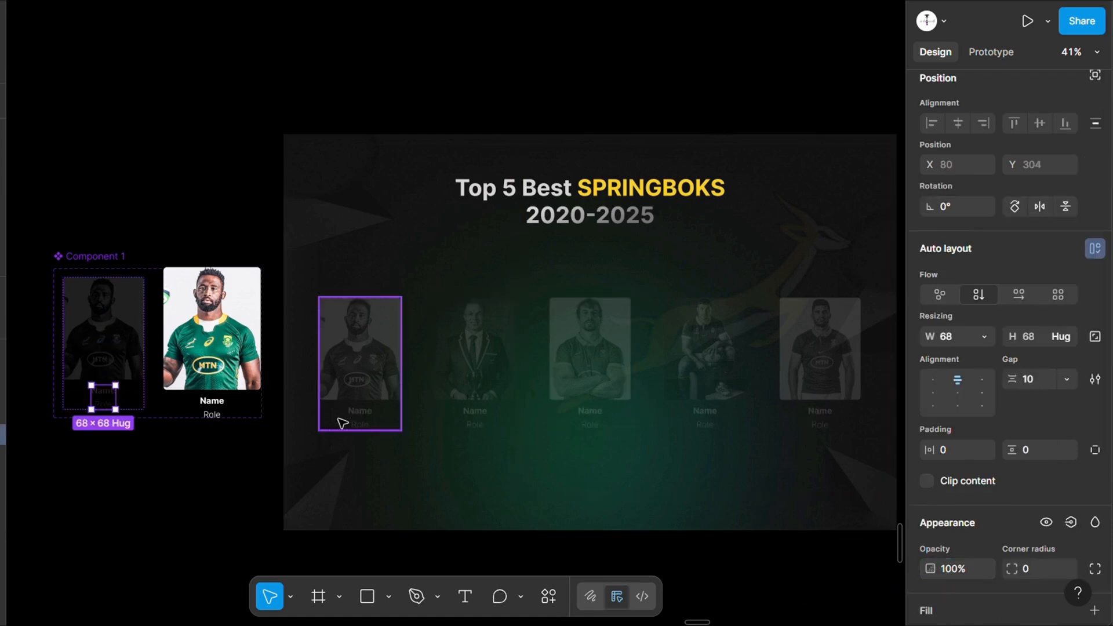
Step: Set the opacity of the Name and Role label stack in the component's faded variant to 0%
scroll(341, 422, right, 3)
scroll(341, 422, up, 3)
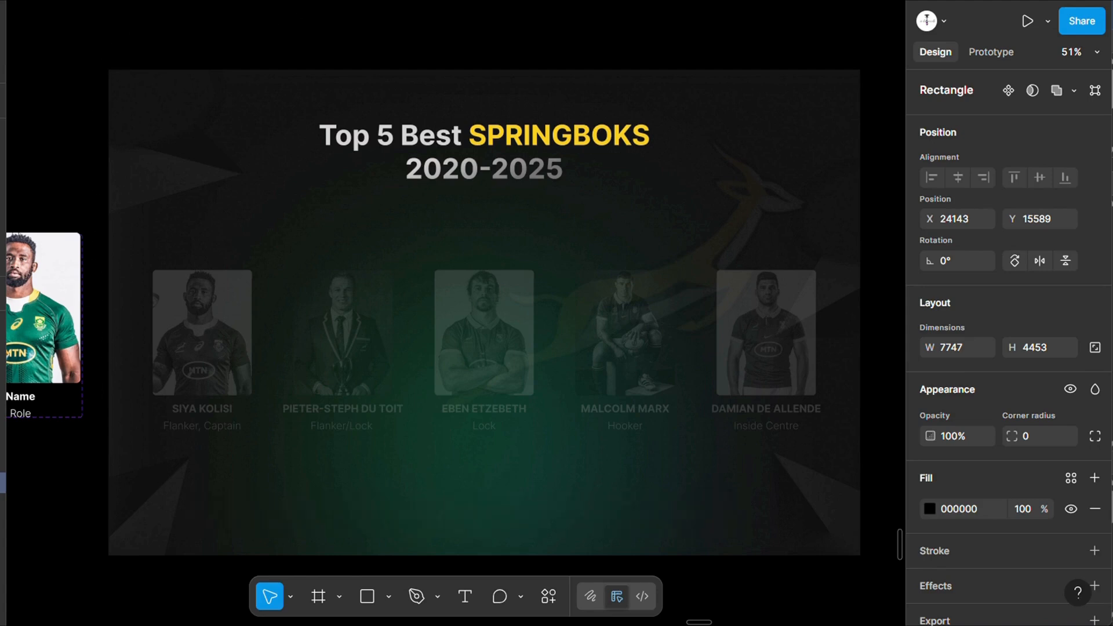
key(k)
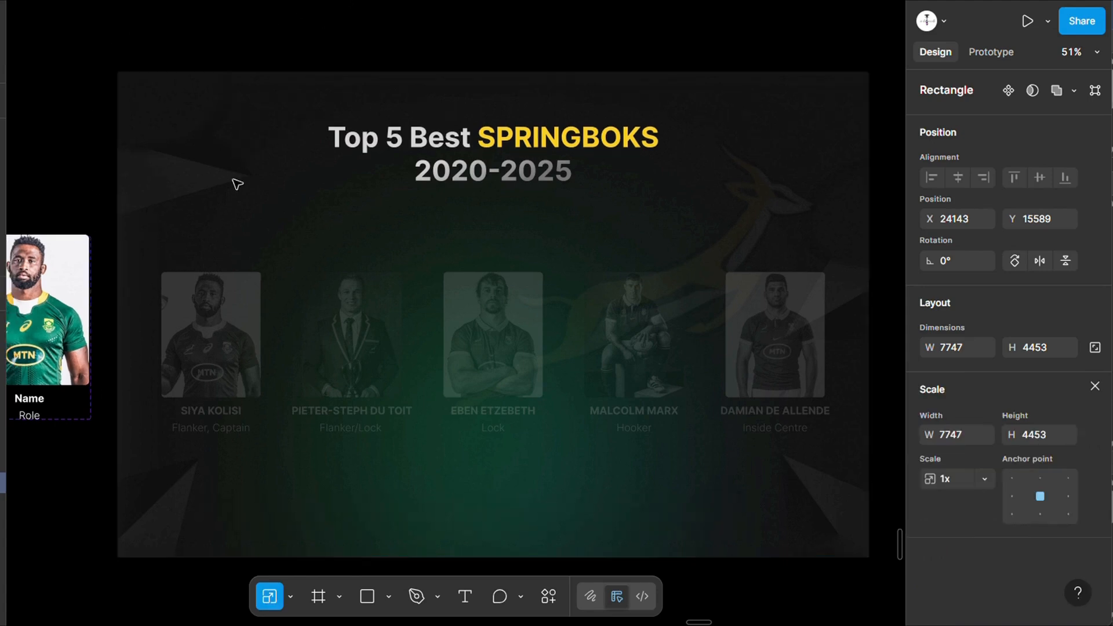
scroll(239, 175, left, 5)
scroll(237, 183, left, 1)
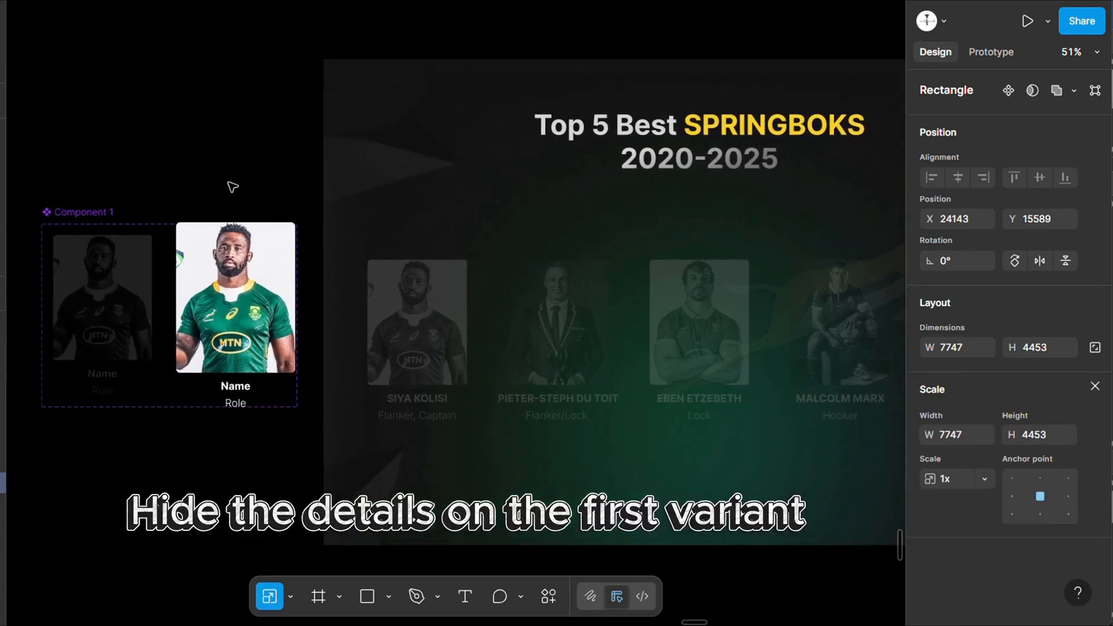
click(116, 385)
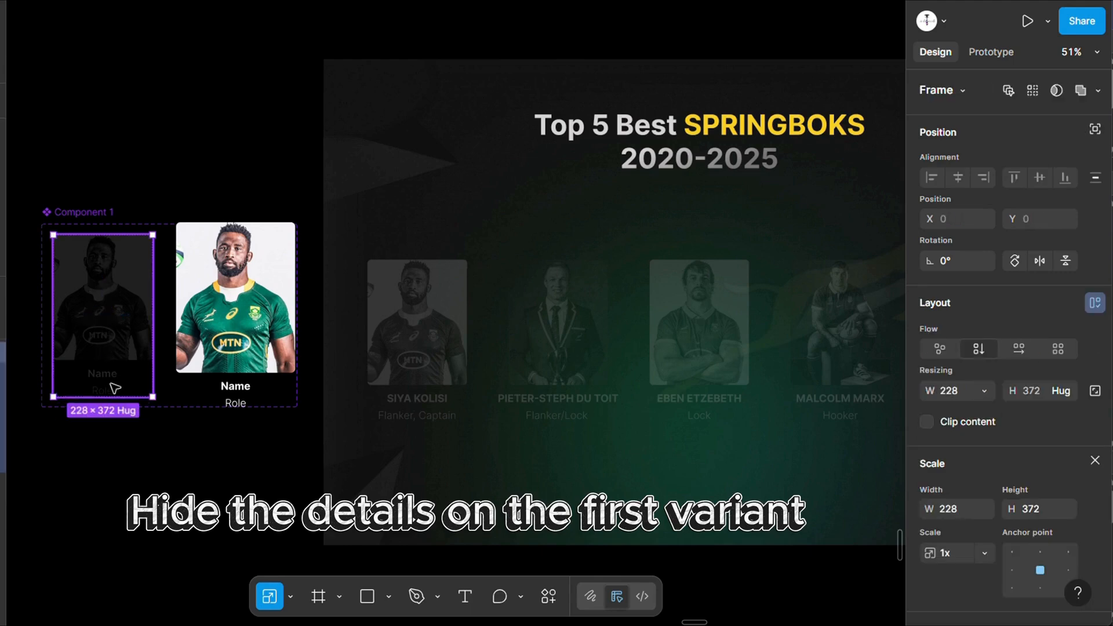
click(116, 387)
click(289, 596)
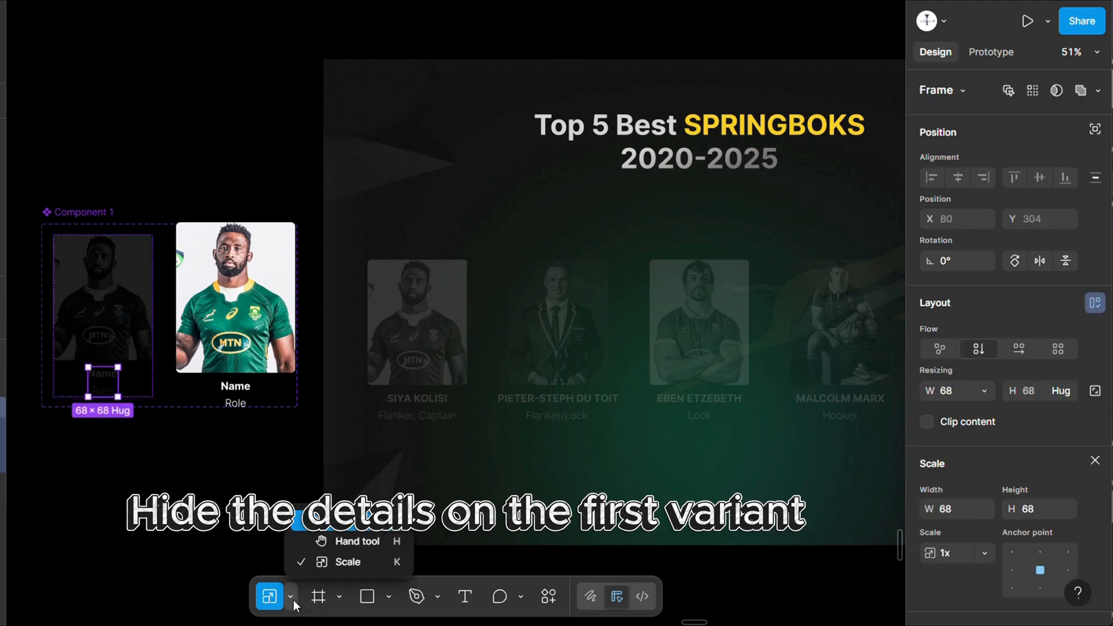
click(325, 521)
scroll(966, 413, down, 3)
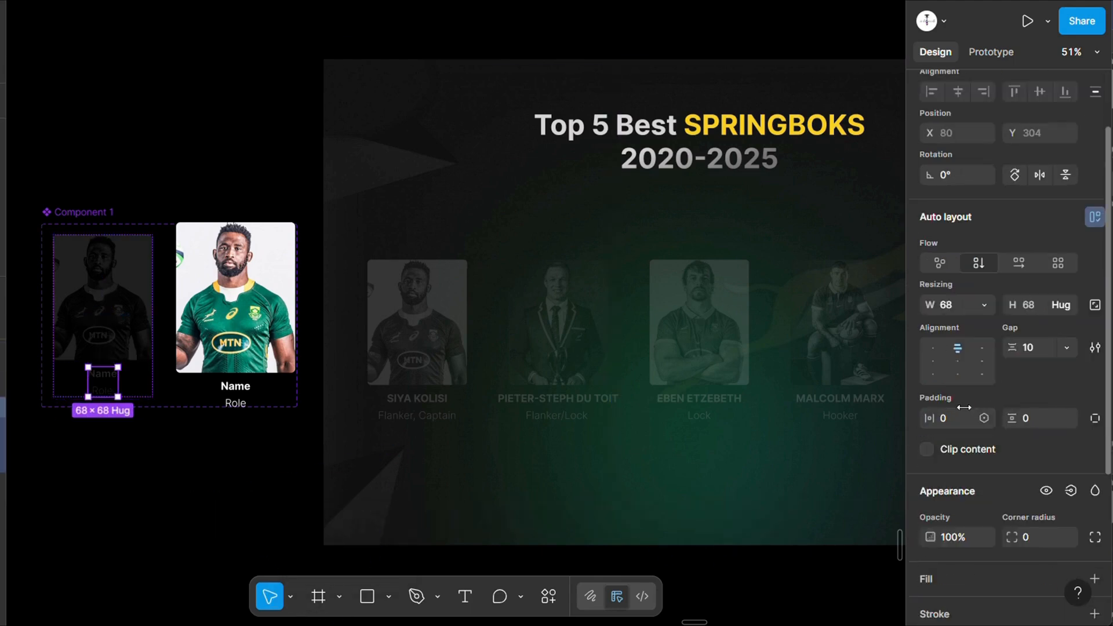
click(948, 537)
text(0)
key(Return)
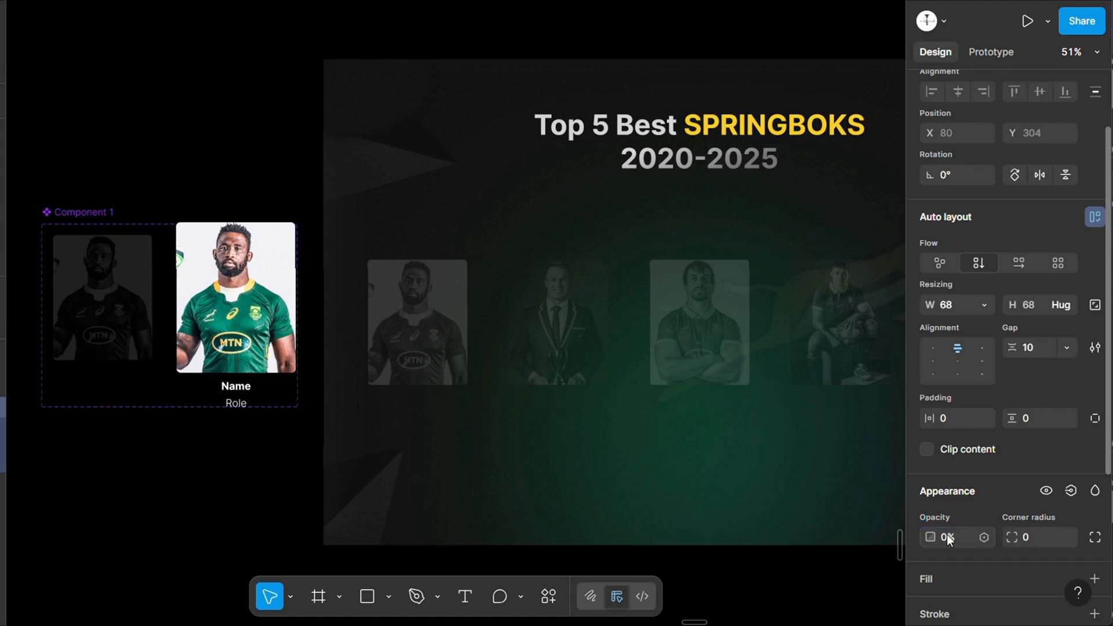
Step: Scale the photo group in the component's full-color variant by 1.1x from its center using the Scale tool
click(226, 327)
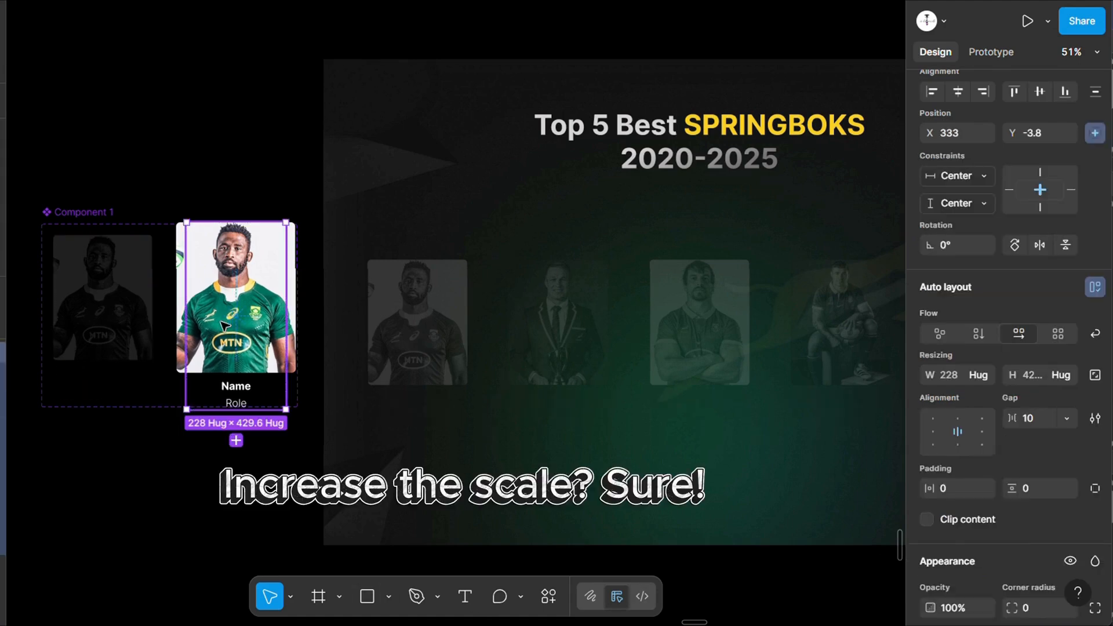
click(221, 326)
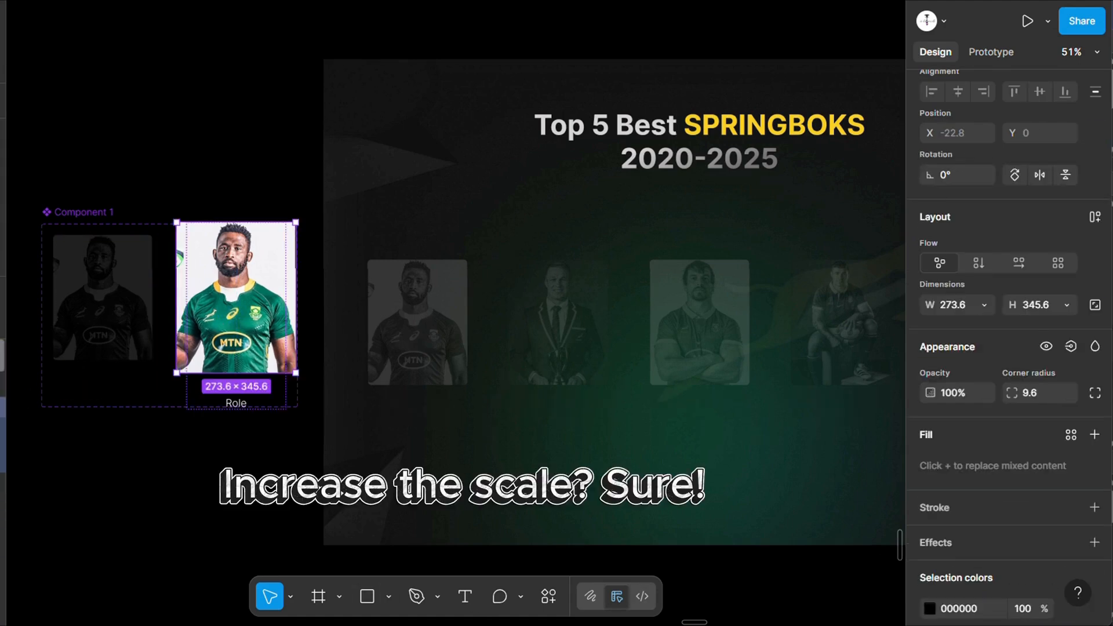
scroll(930, 429, down, 2)
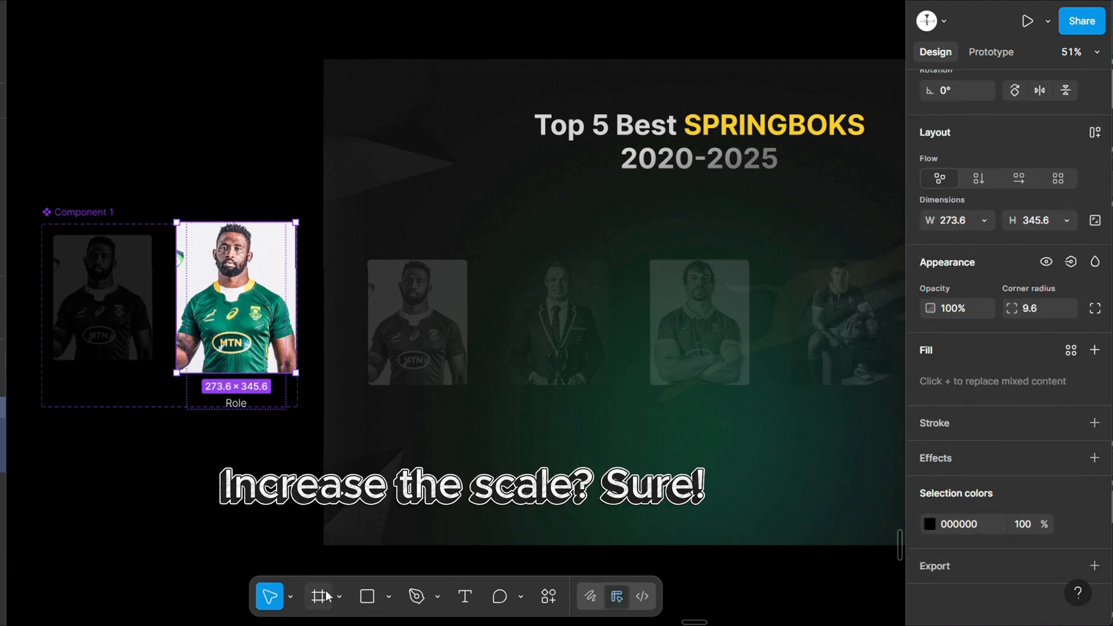
click(290, 596)
click(339, 561)
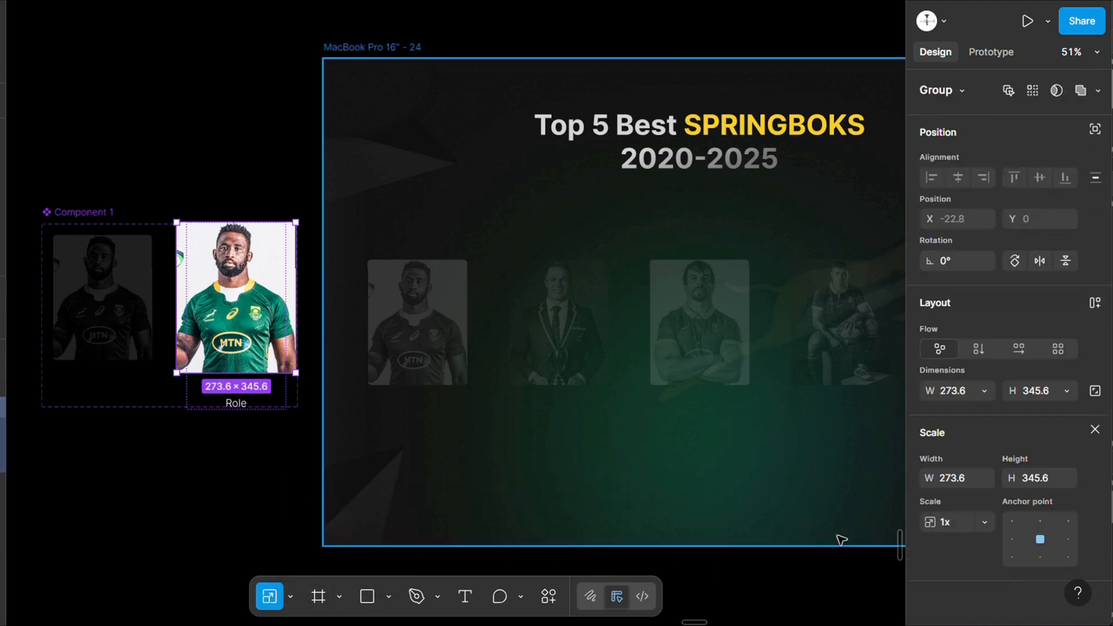
click(944, 522)
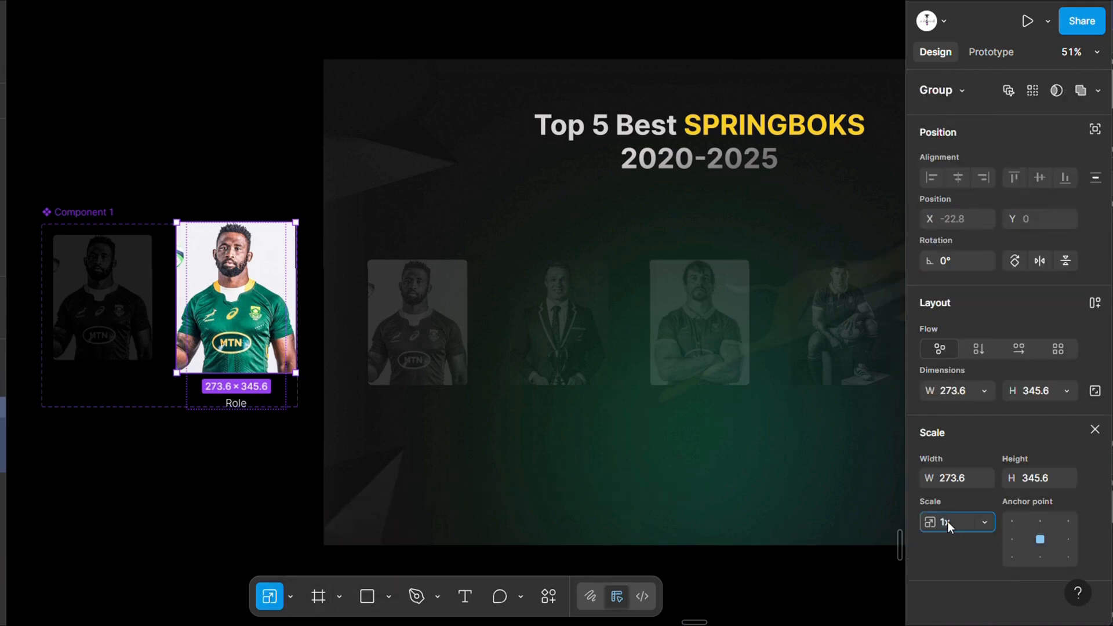
text(1.1)
key(Return)
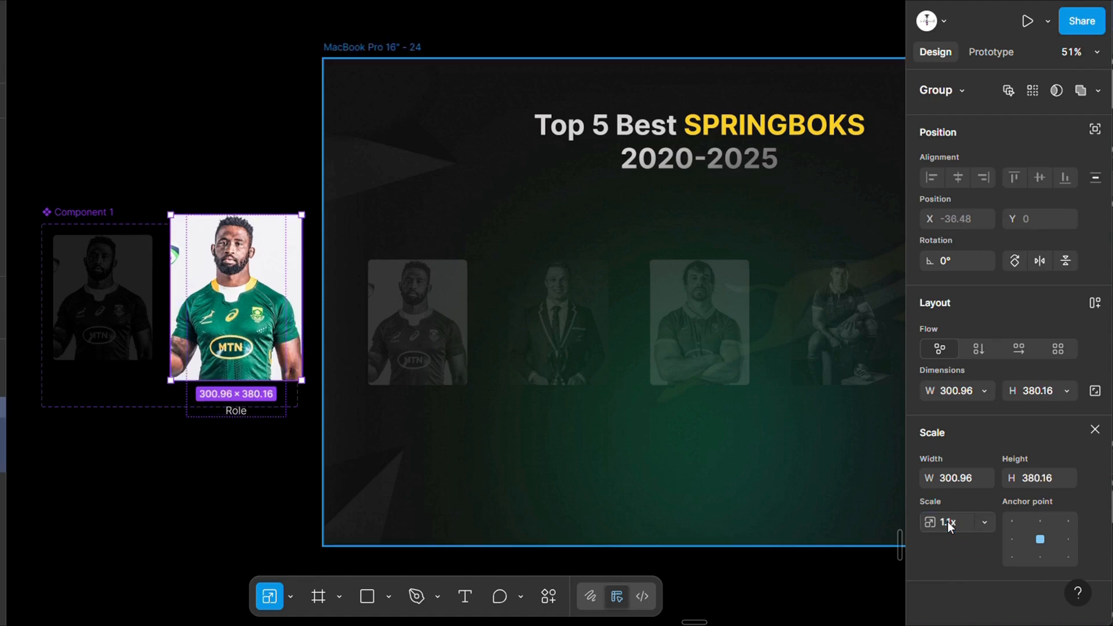